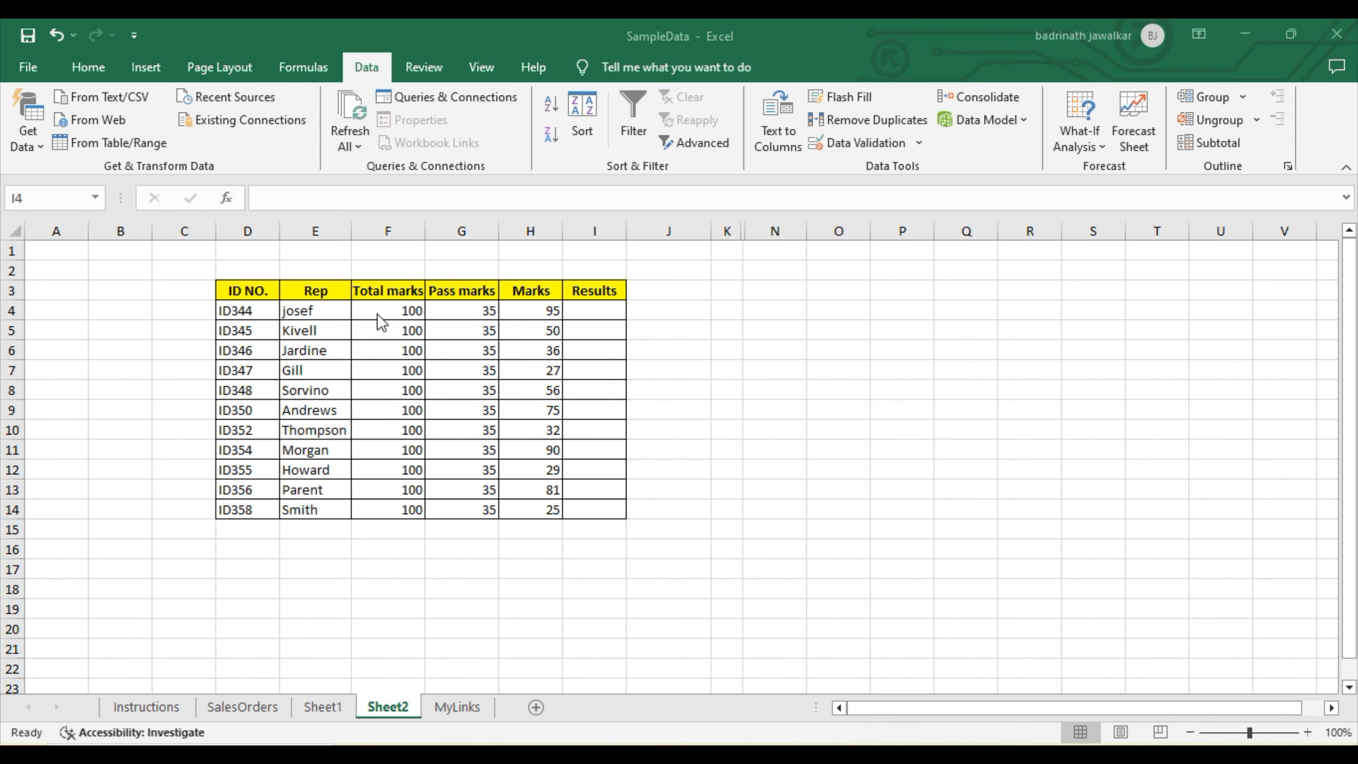
Examine the Rep, Marks, Total marks, Pass marks and Results columns of the student marks table.
drag(303, 283, 283, 511)
click(520, 291)
drag(520, 291, 516, 507)
drag(363, 283, 361, 508)
drag(479, 293, 475, 509)
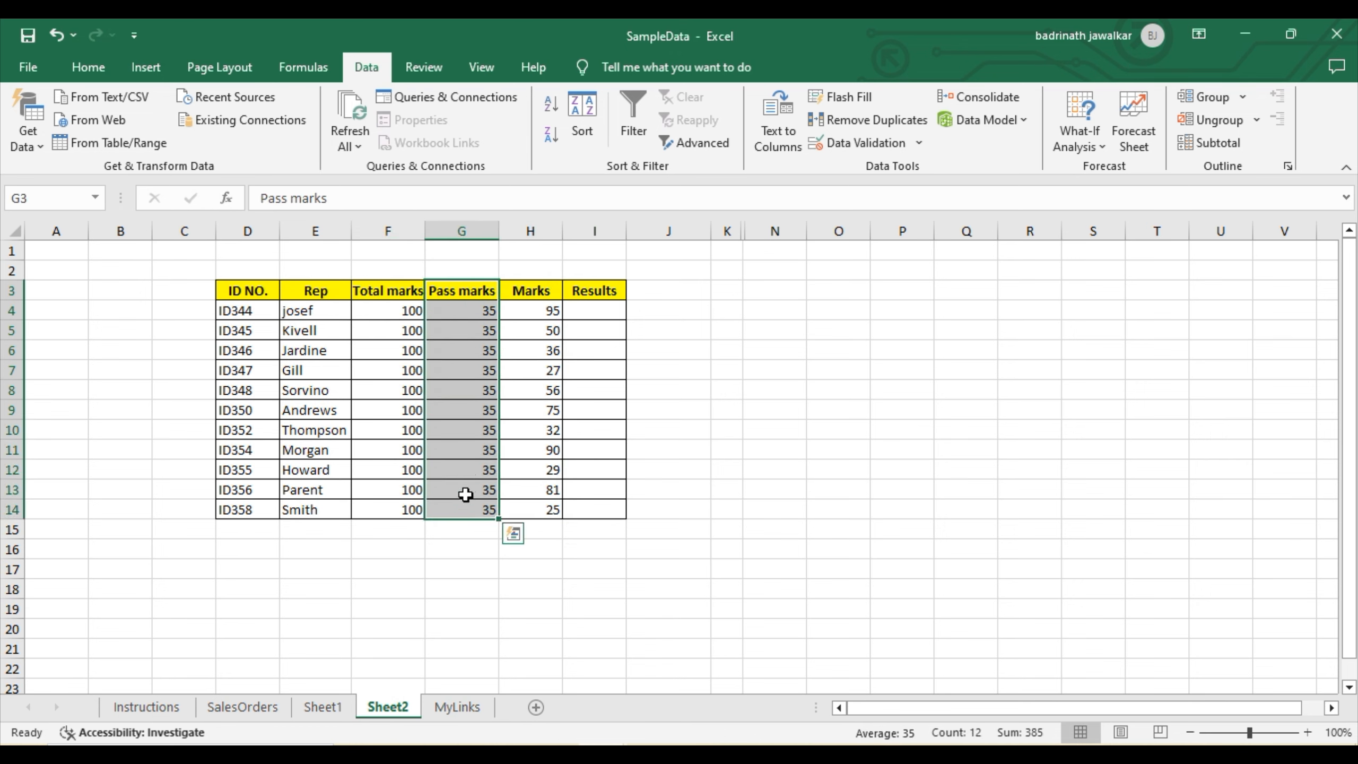
click(582, 315)
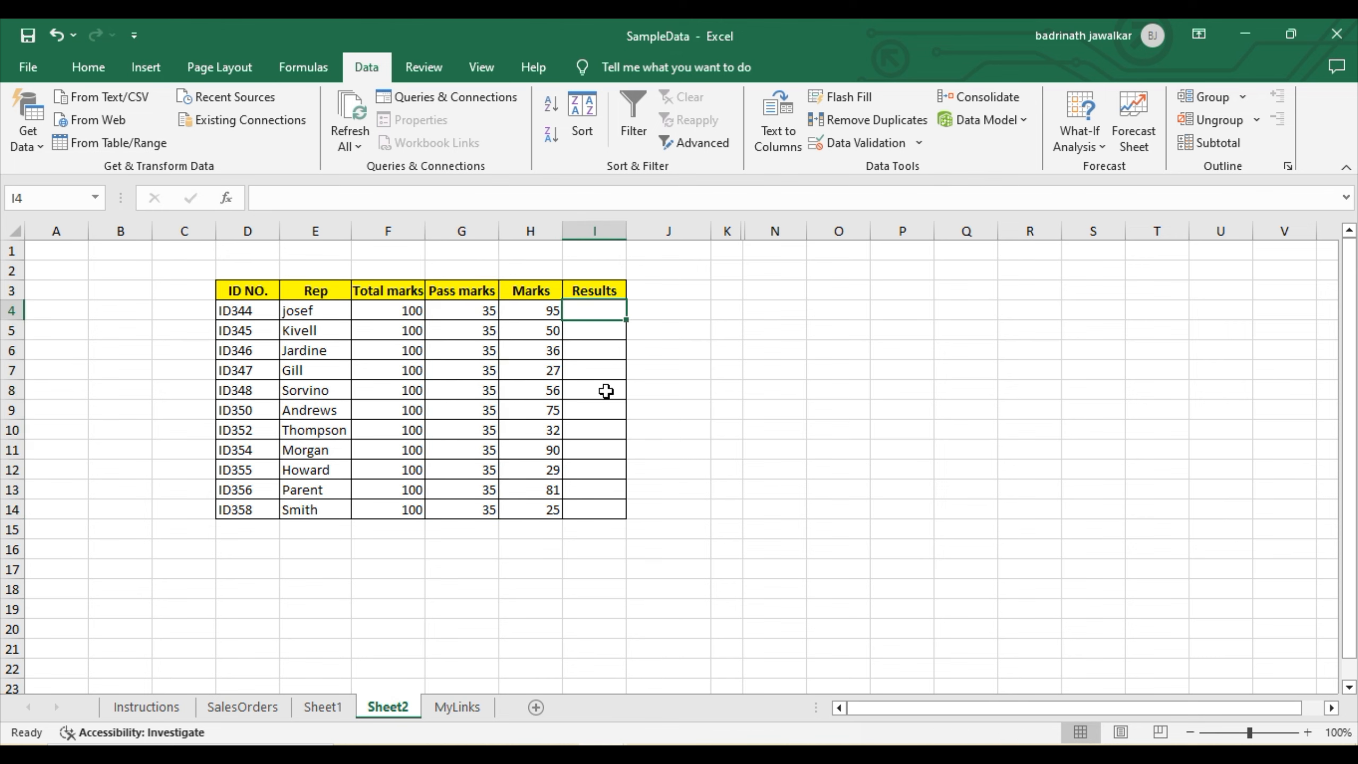
click(481, 310)
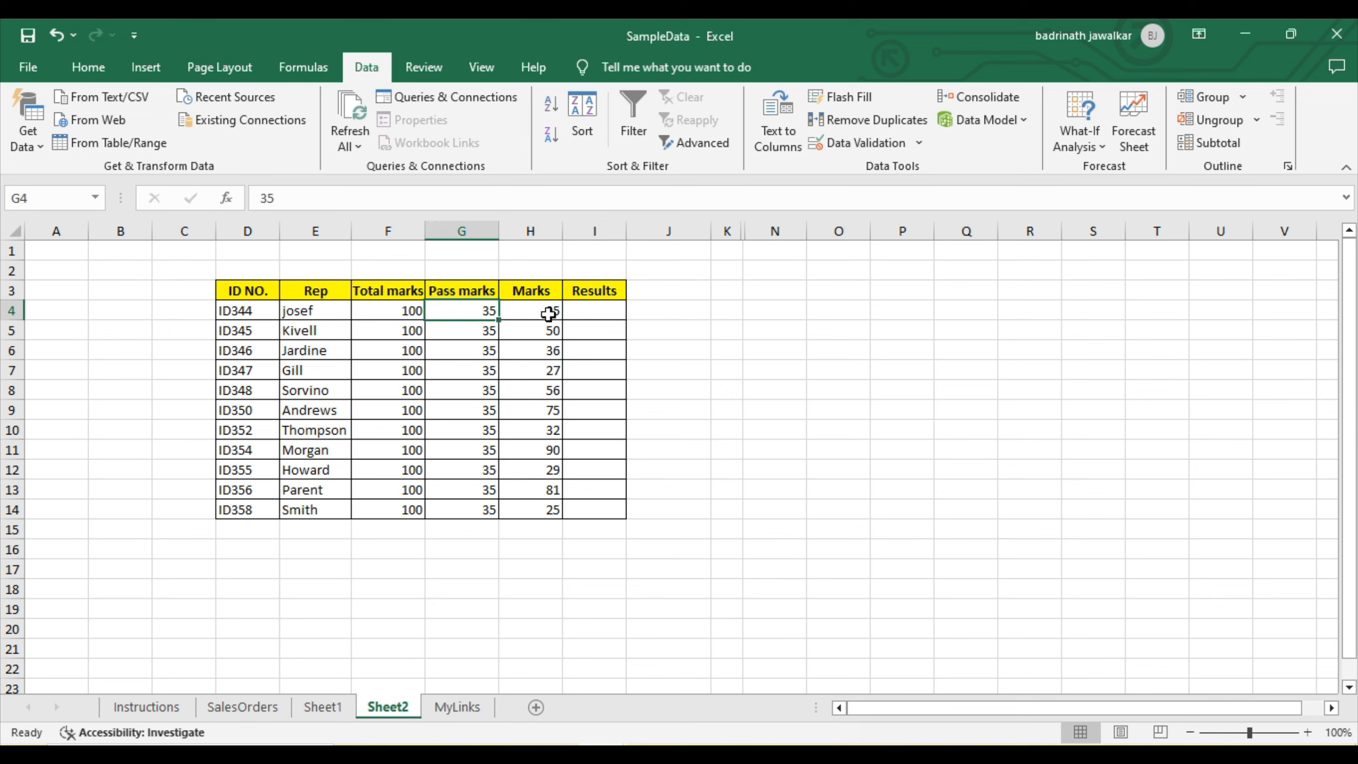
click(578, 312)
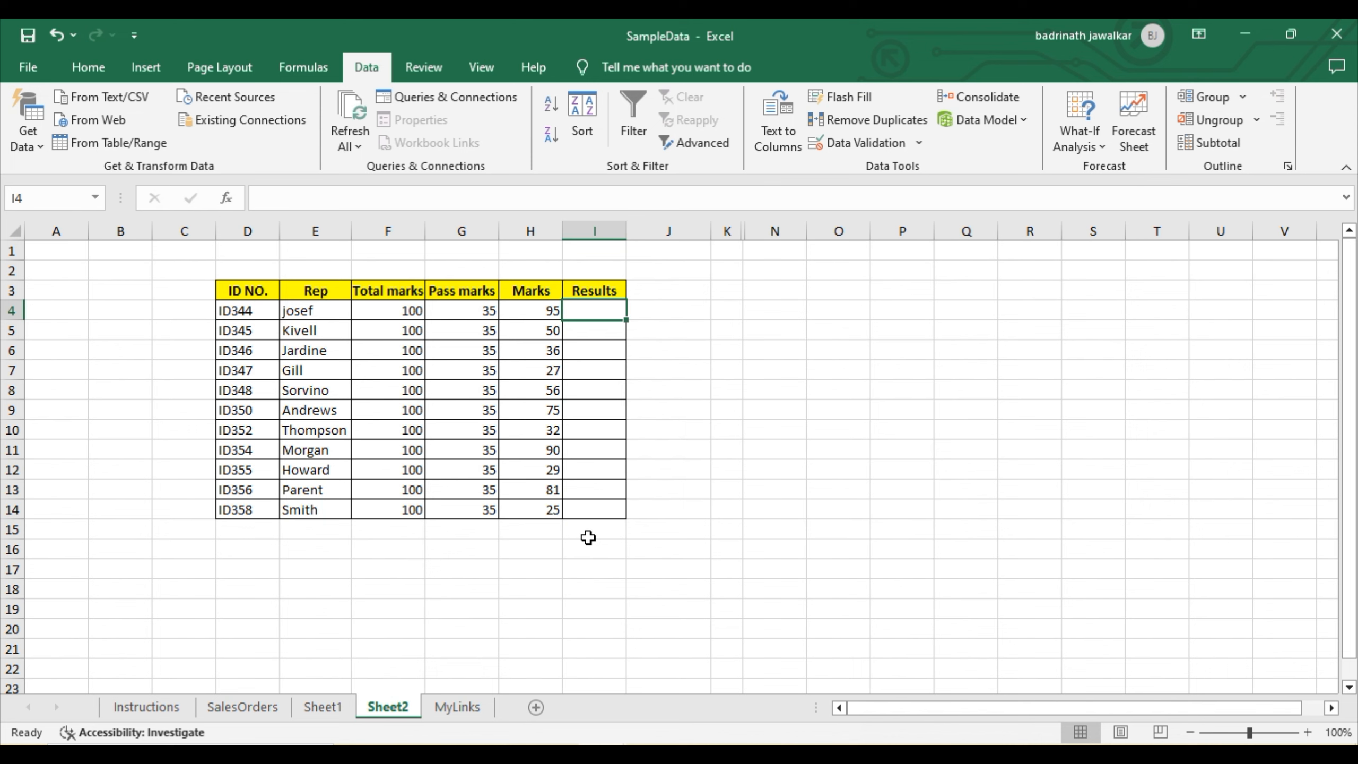
drag(597, 307, 602, 503)
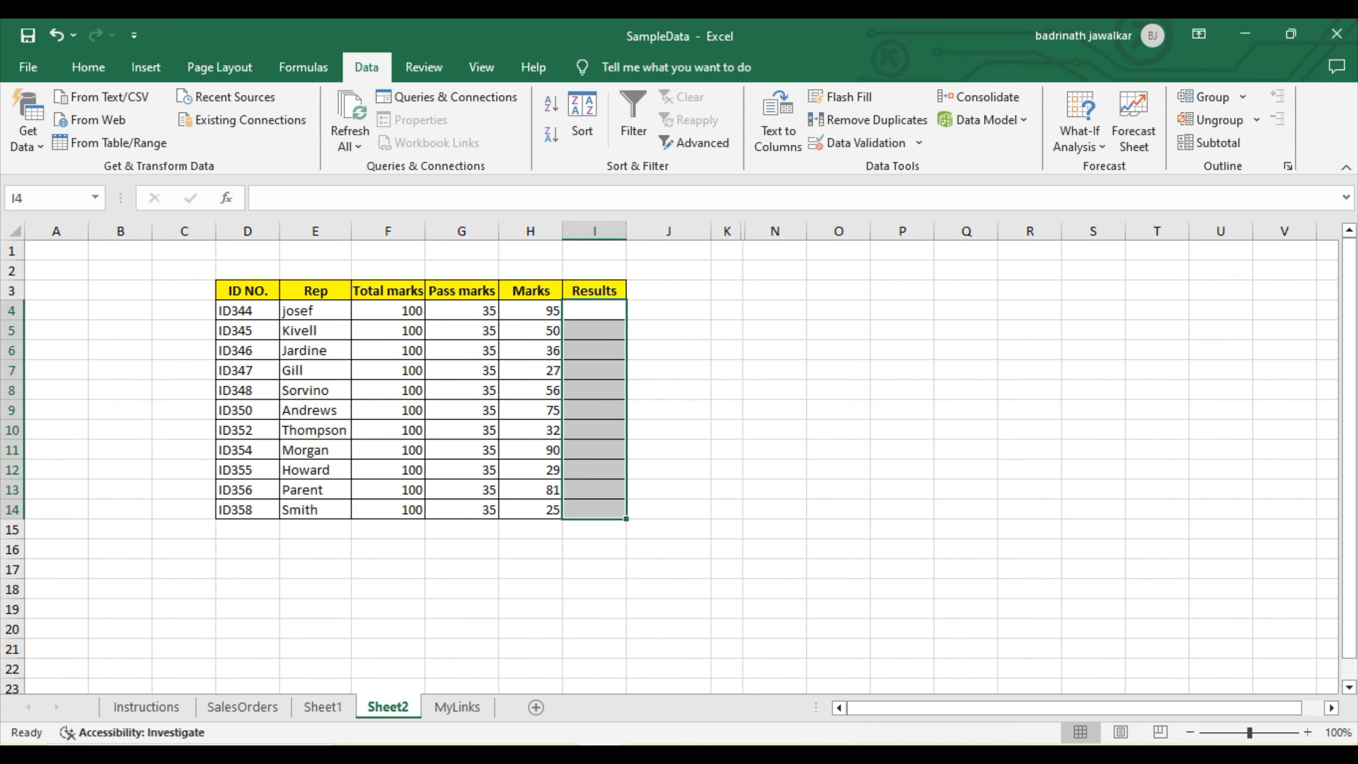
Begin an IF formula in I4 with the logical test H4>=35.
click(583, 315)
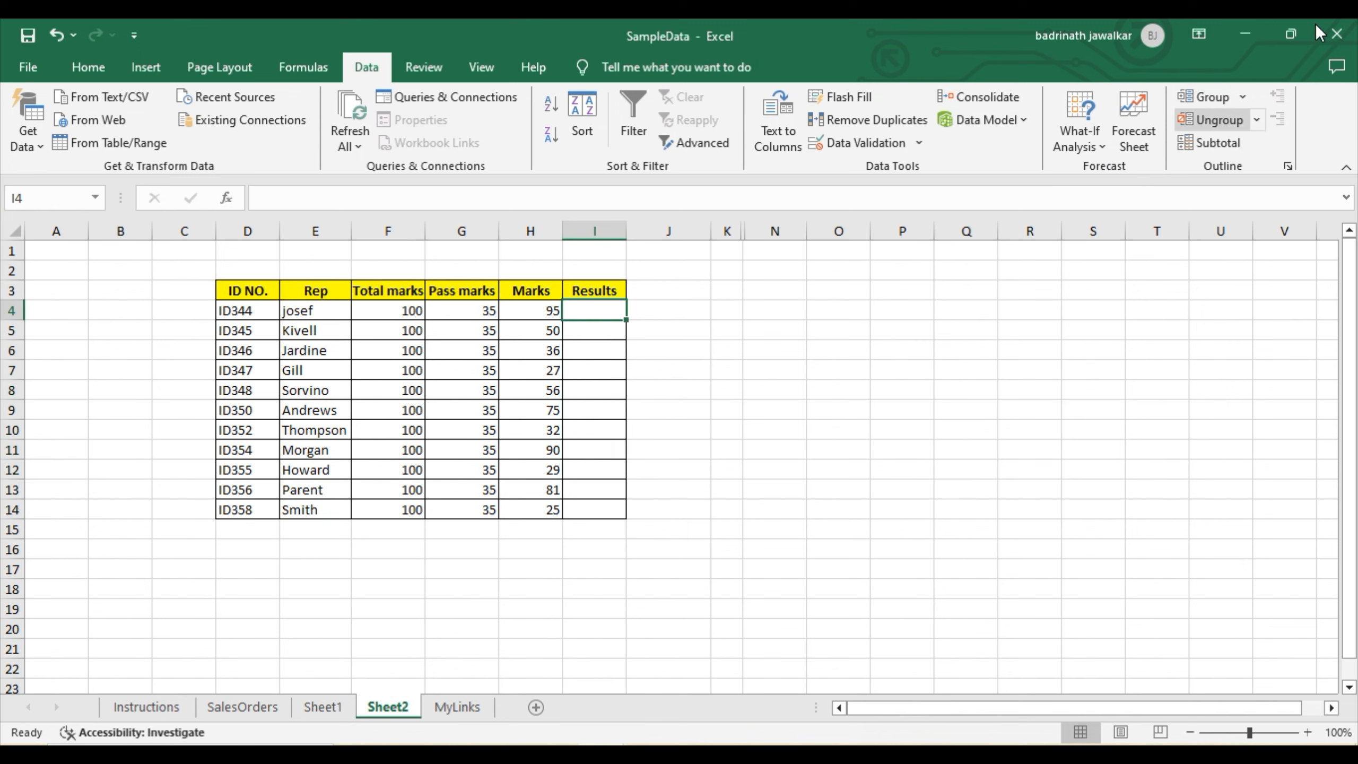
text(=)
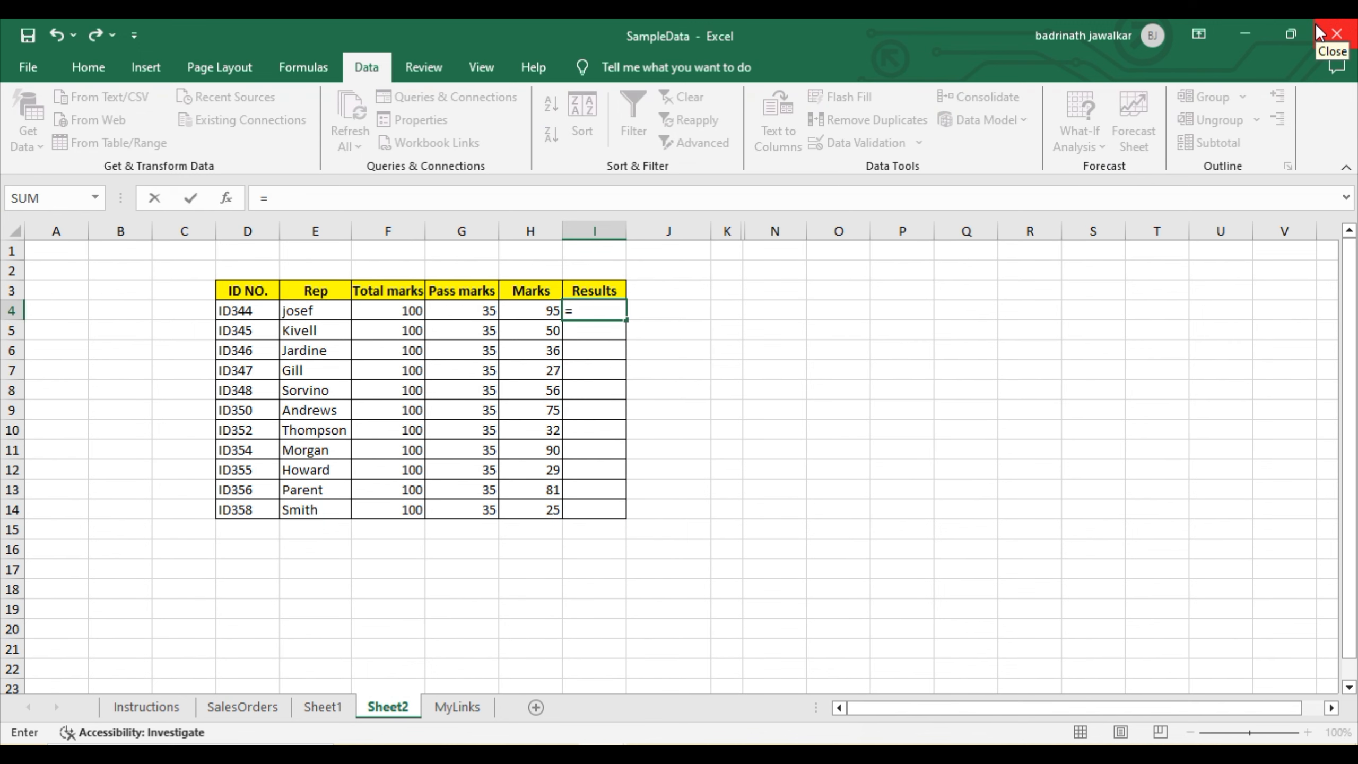
text(if)
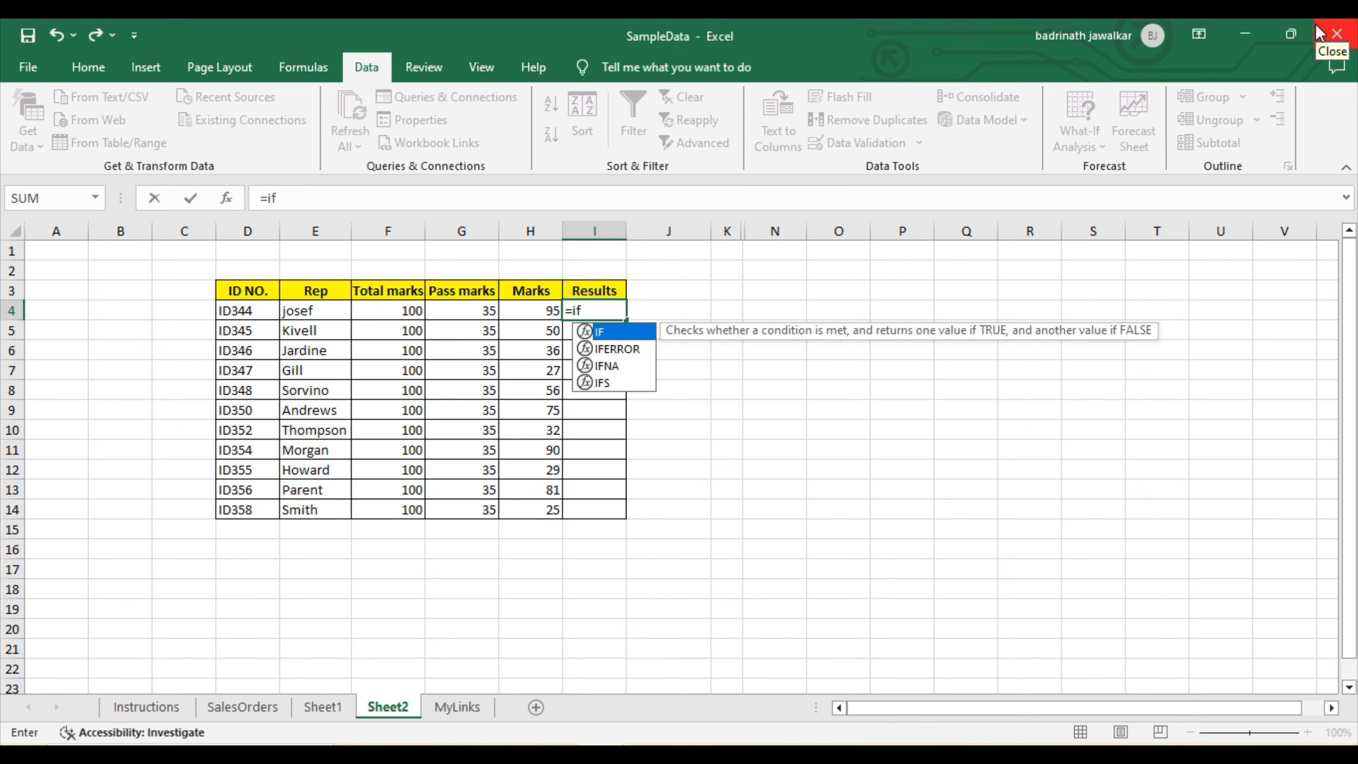
key(Tab)
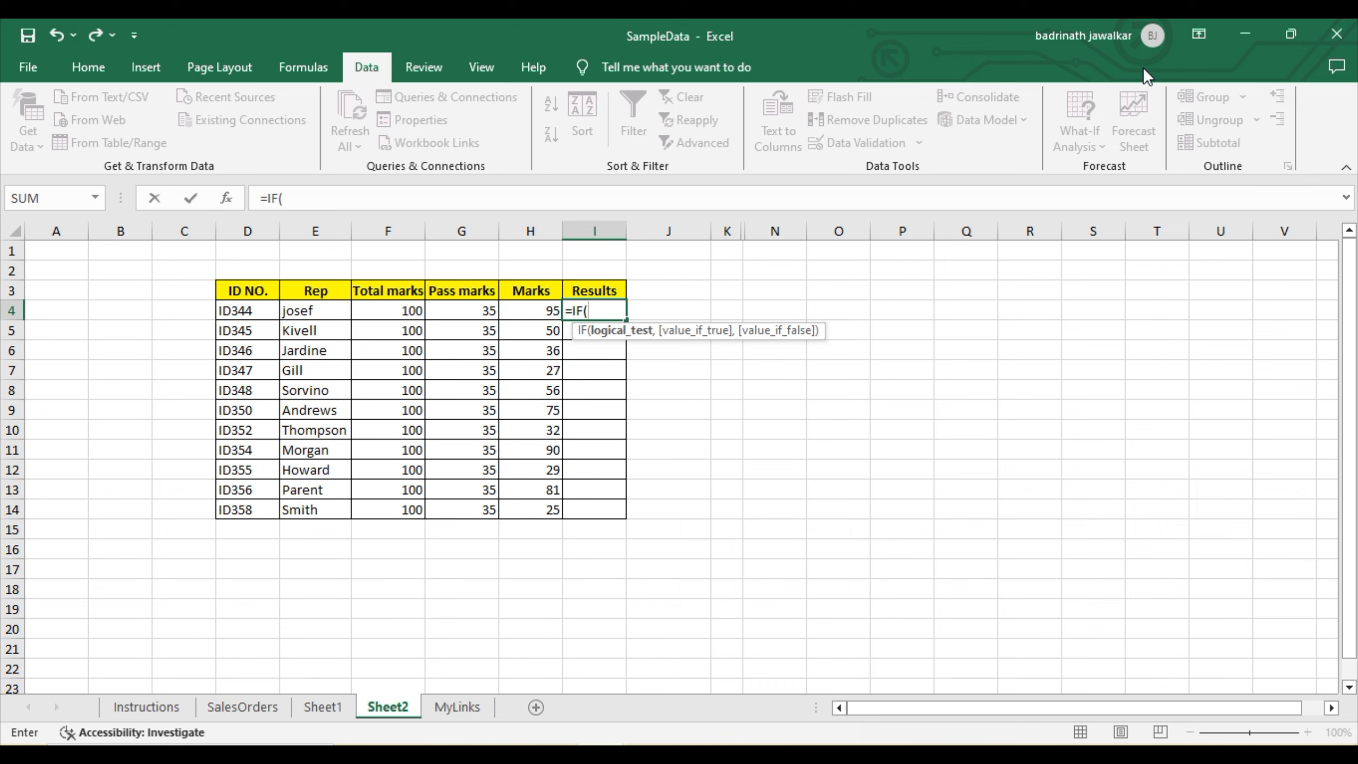
click(511, 312)
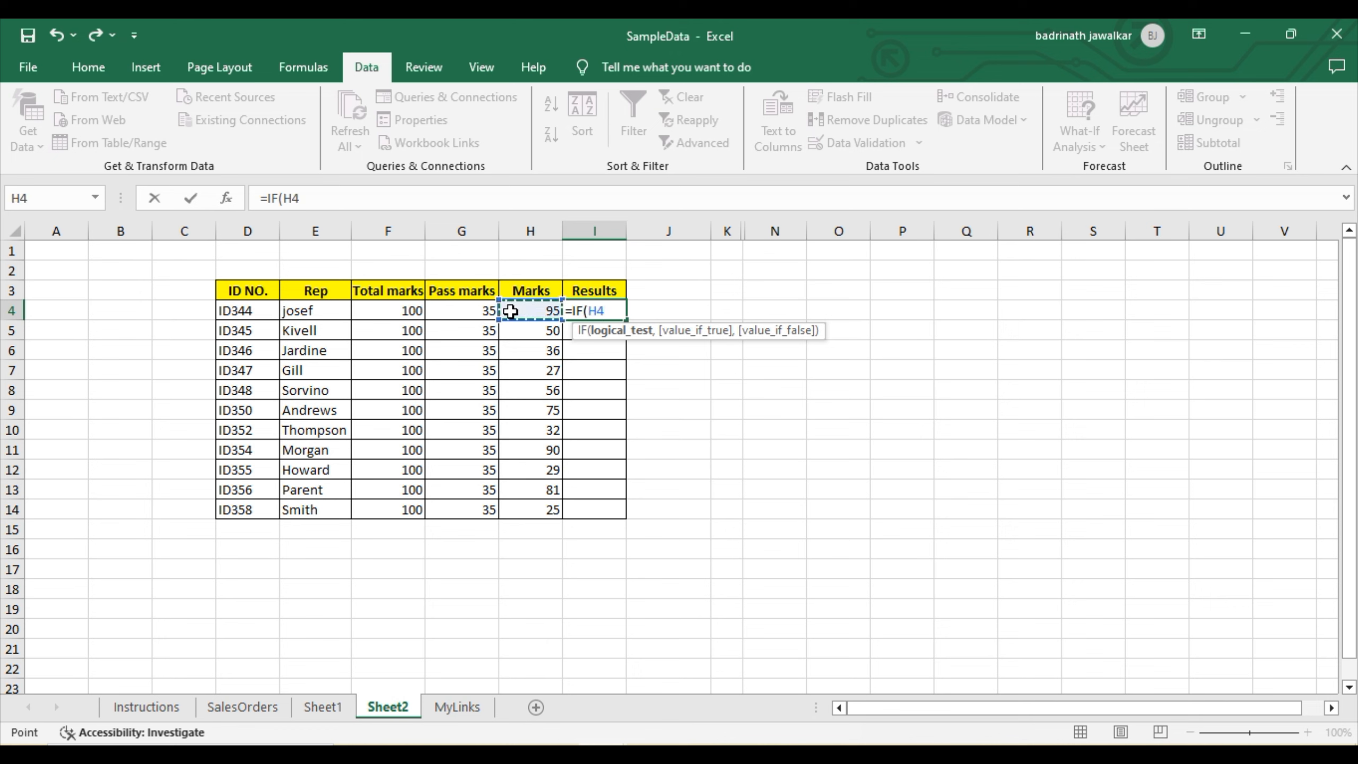
text(>35)
click(308, 198)
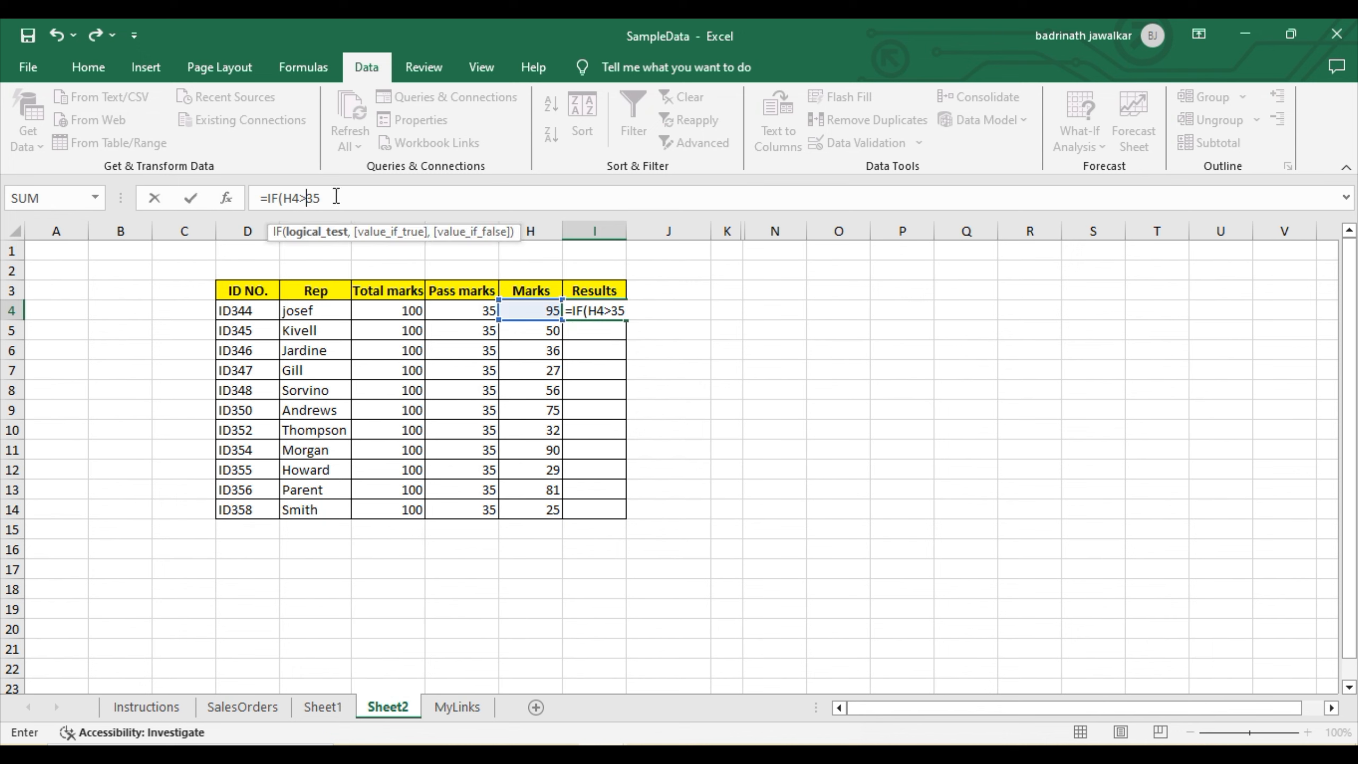
text(=)
click(646, 206)
text(,)
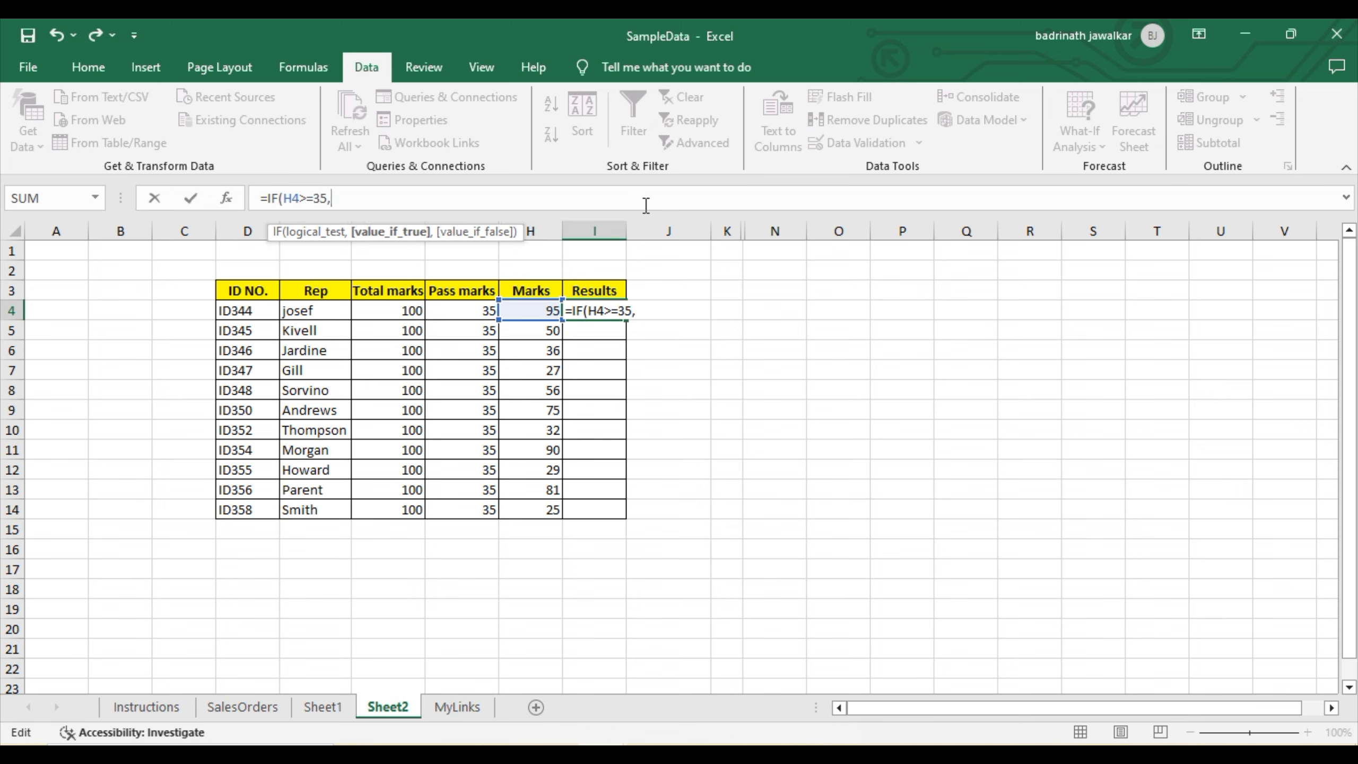
Complete the I4 formula so it returns "Pass" when the test is true and "Fail" when it is false.
text(")
text(Pass",)
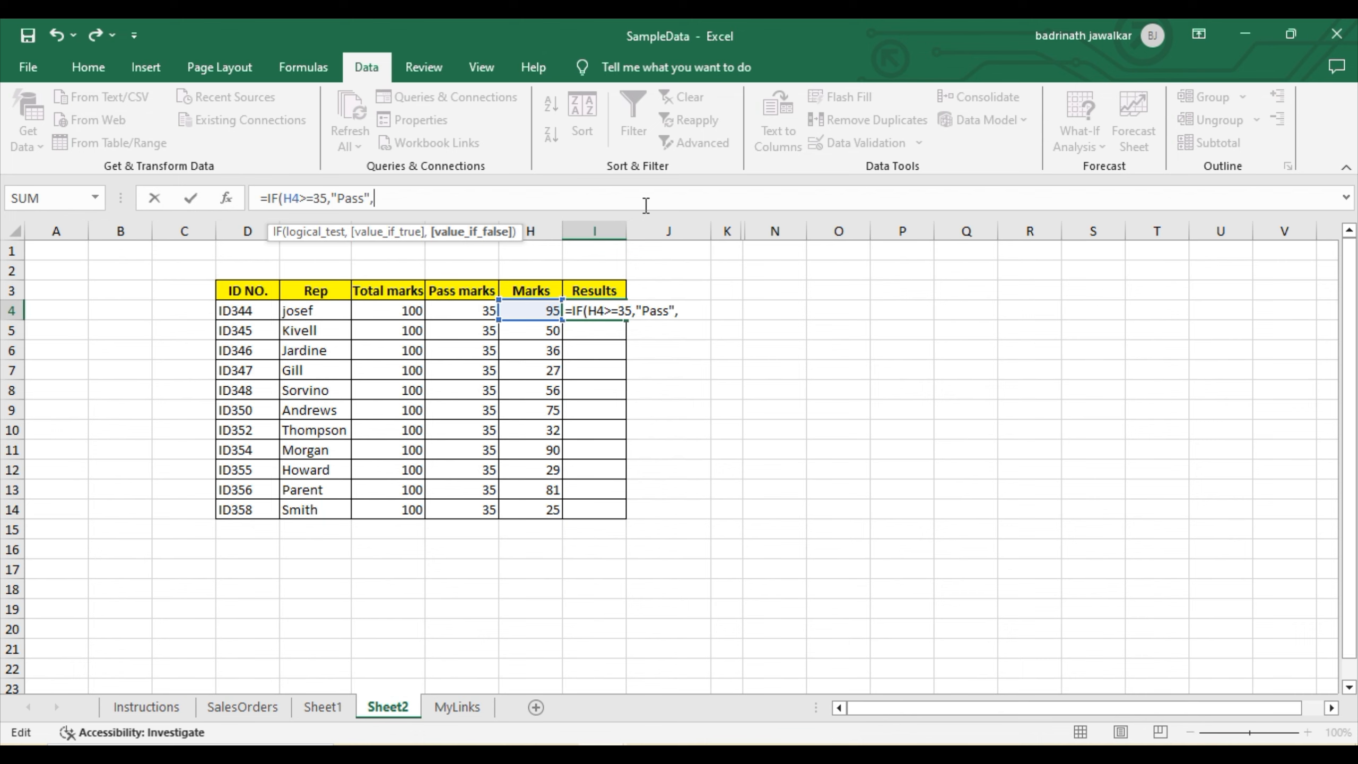
text("Fail"))
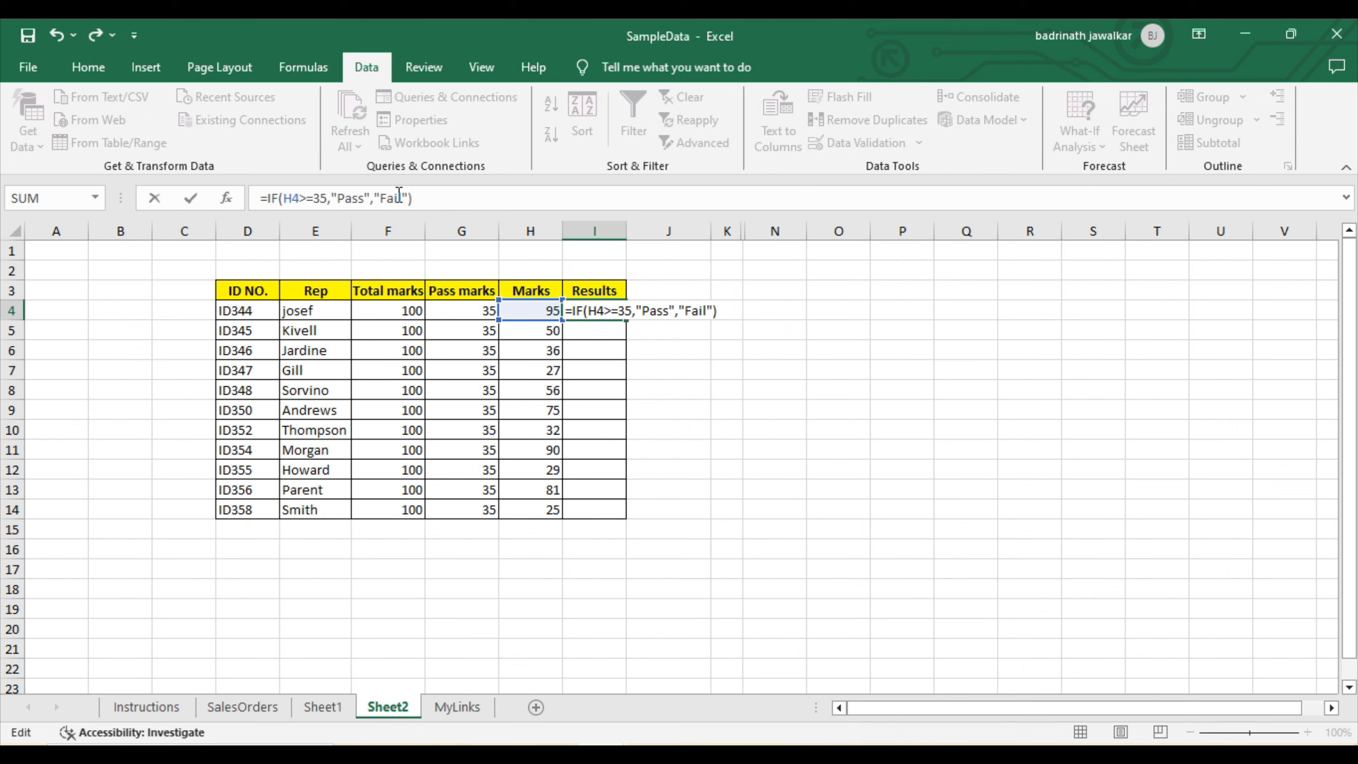
key(Return)
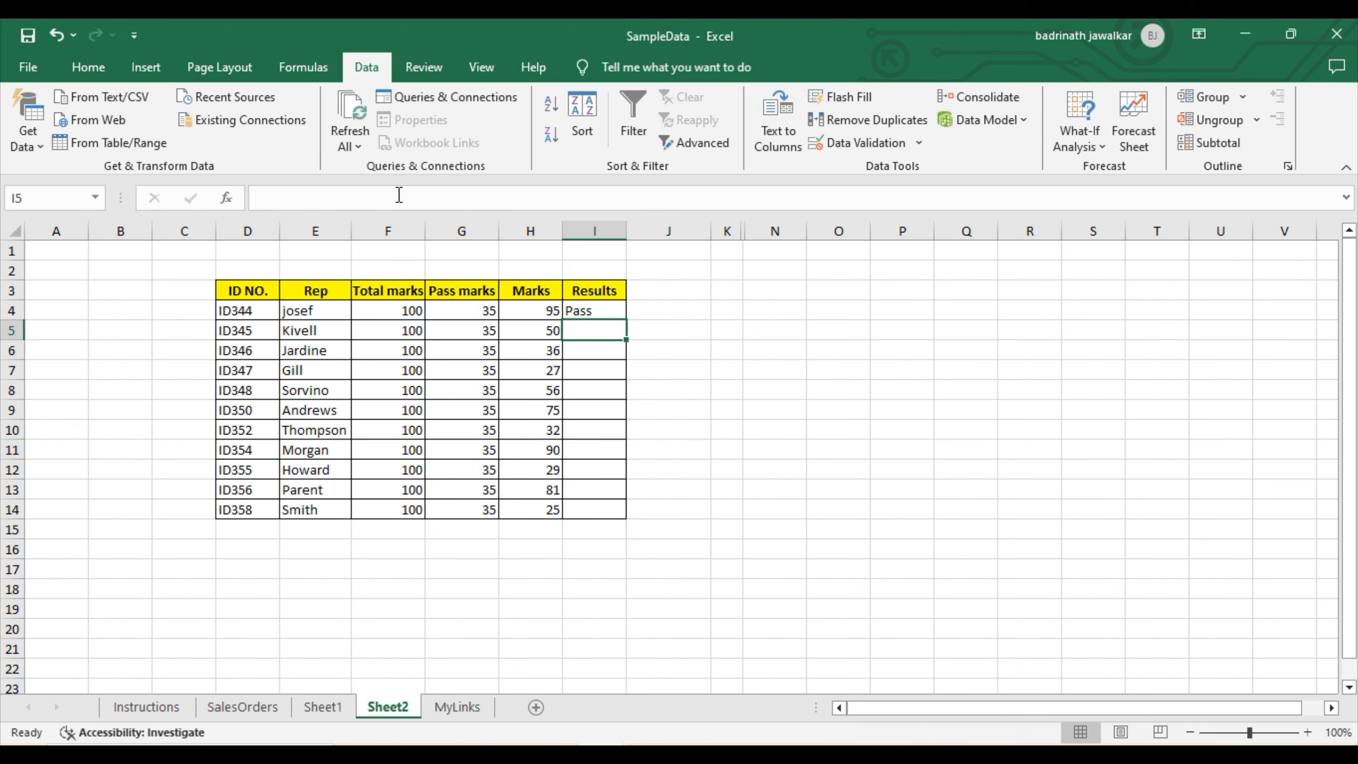
Copy the IF formula from I4 down the Results column through I14.
key(Up)
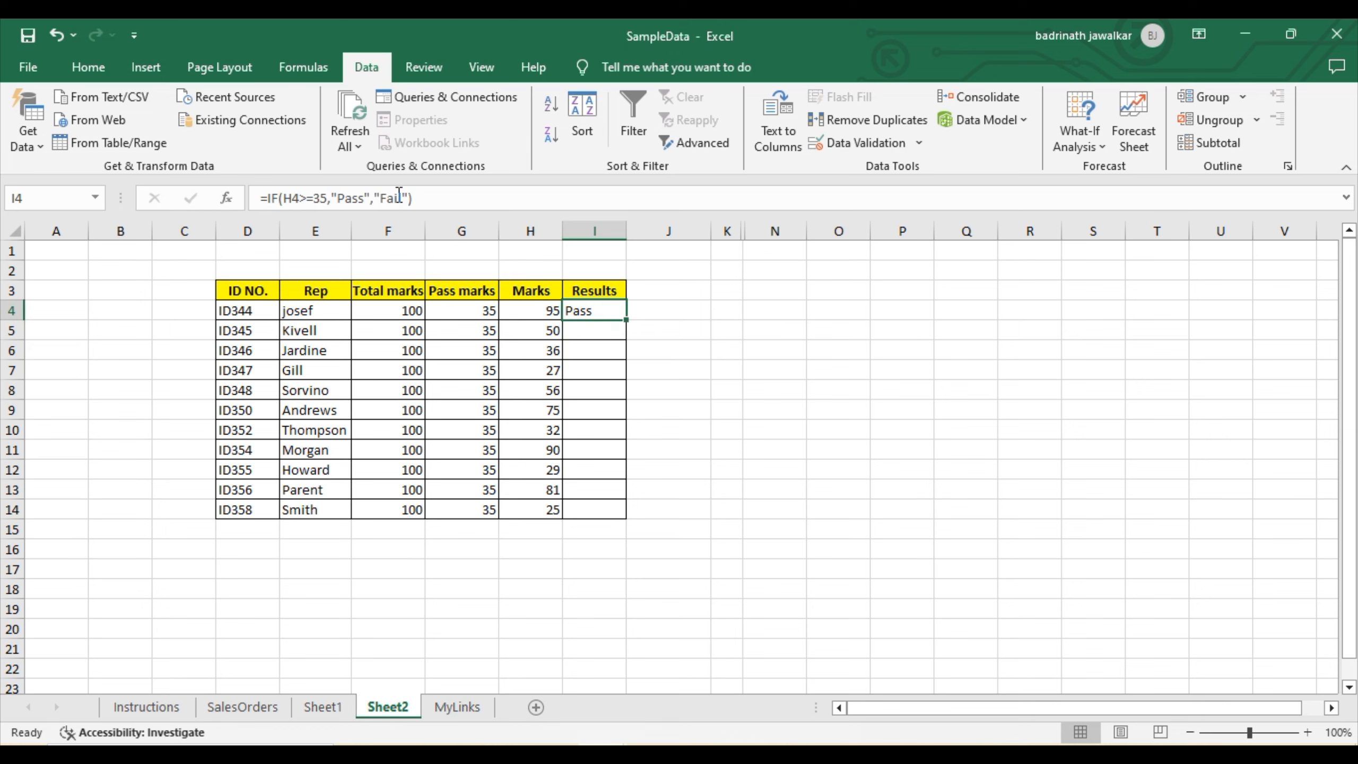
key(ctrl+c)
key(shift+Down)
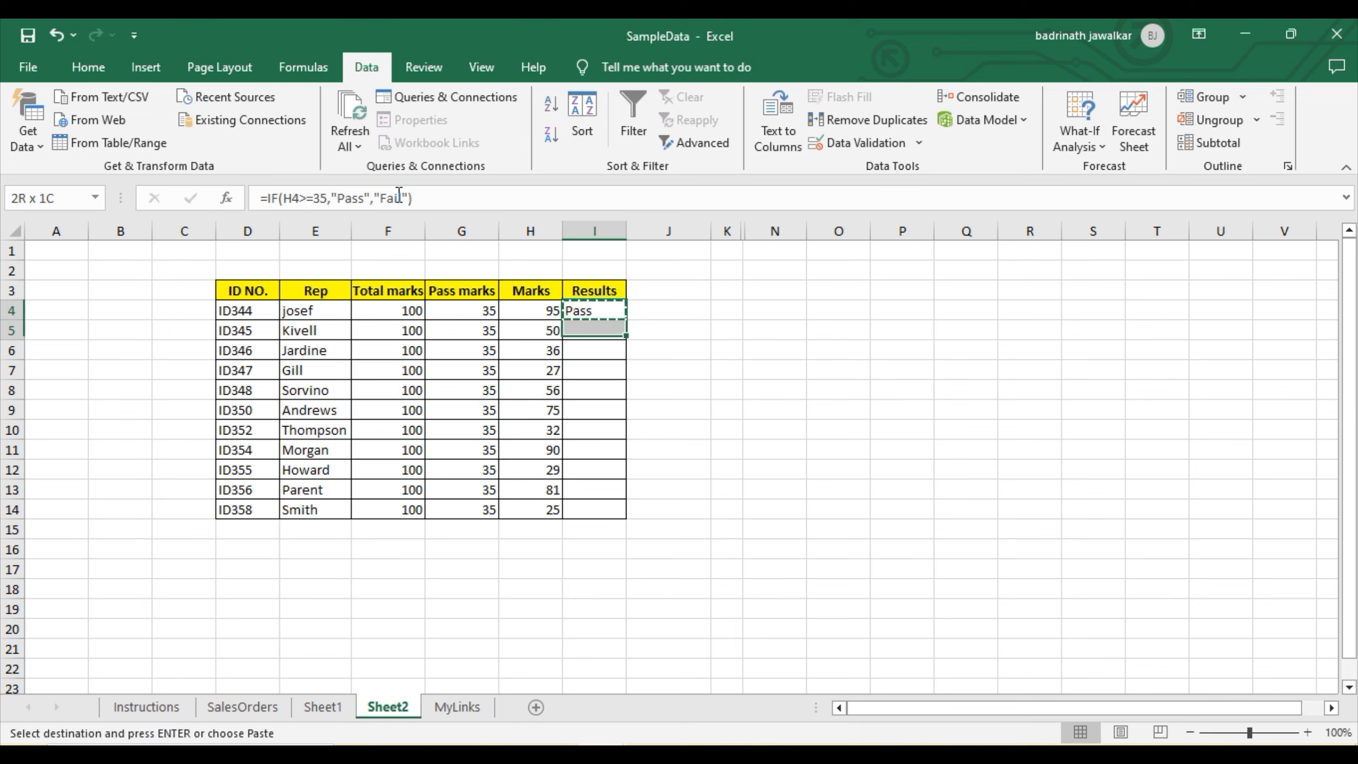
key(shift+Down)
key(shift+Down)
key(shift+Down)
key(shift+Down)
key(shift+Down)
key(shift+Down)
key(shift+Down)
key(shift+Down)
key(shift+Down)
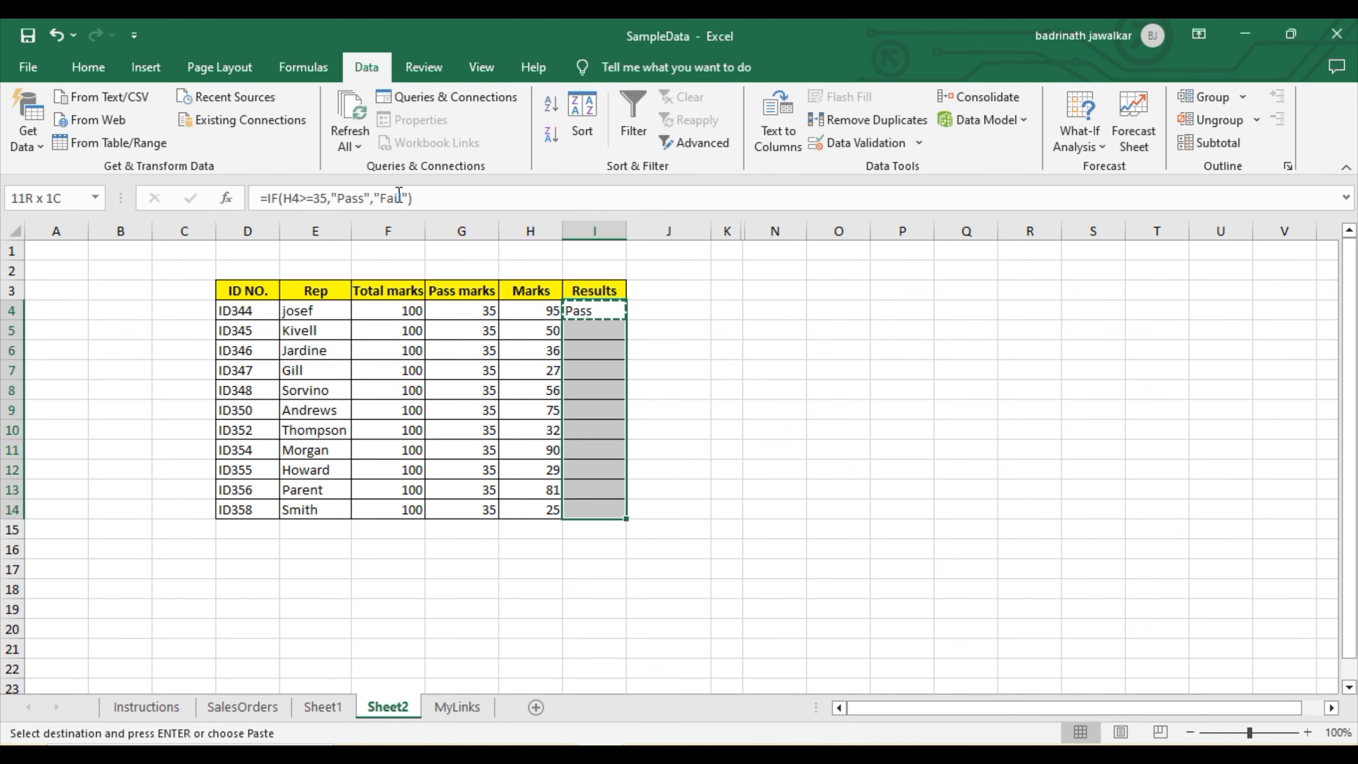
key(Return)
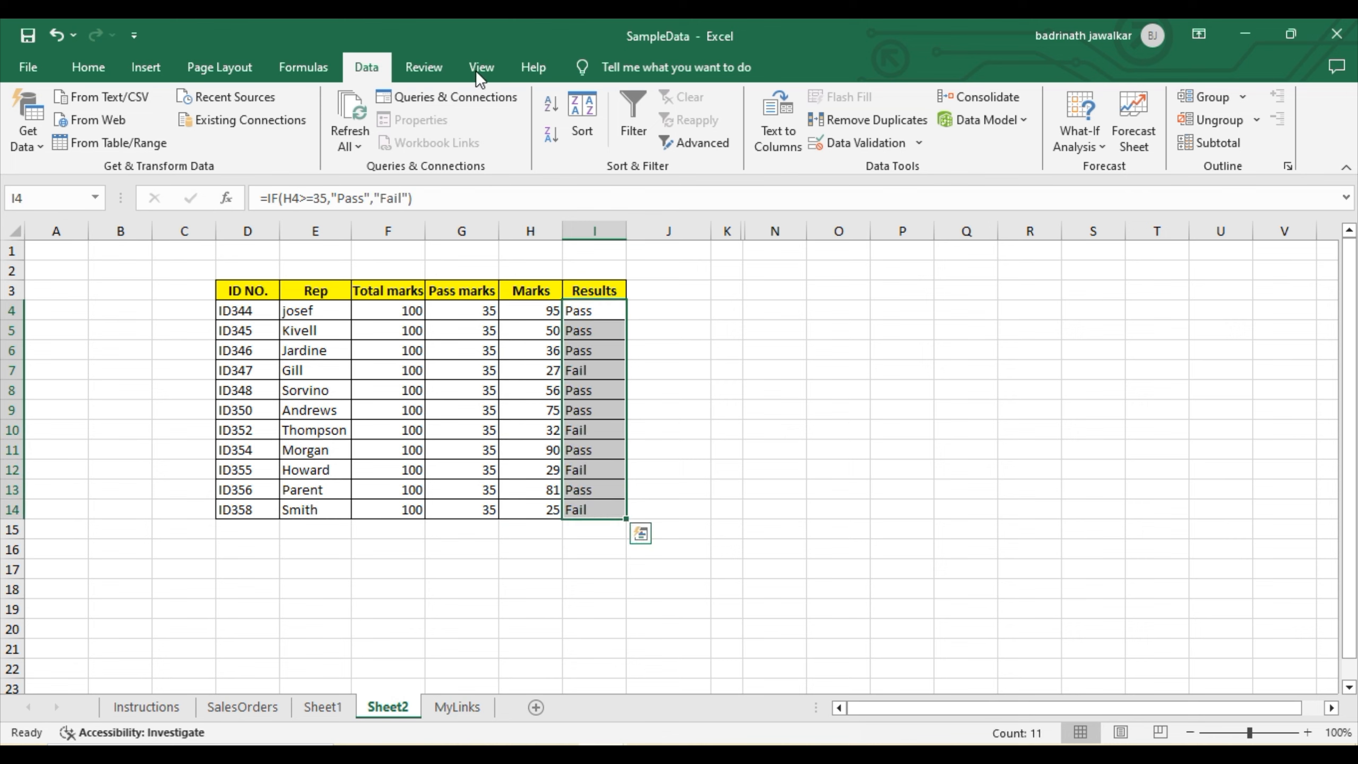
Check the formula in I7, and set the marks in H14 to 80.
click(598, 369)
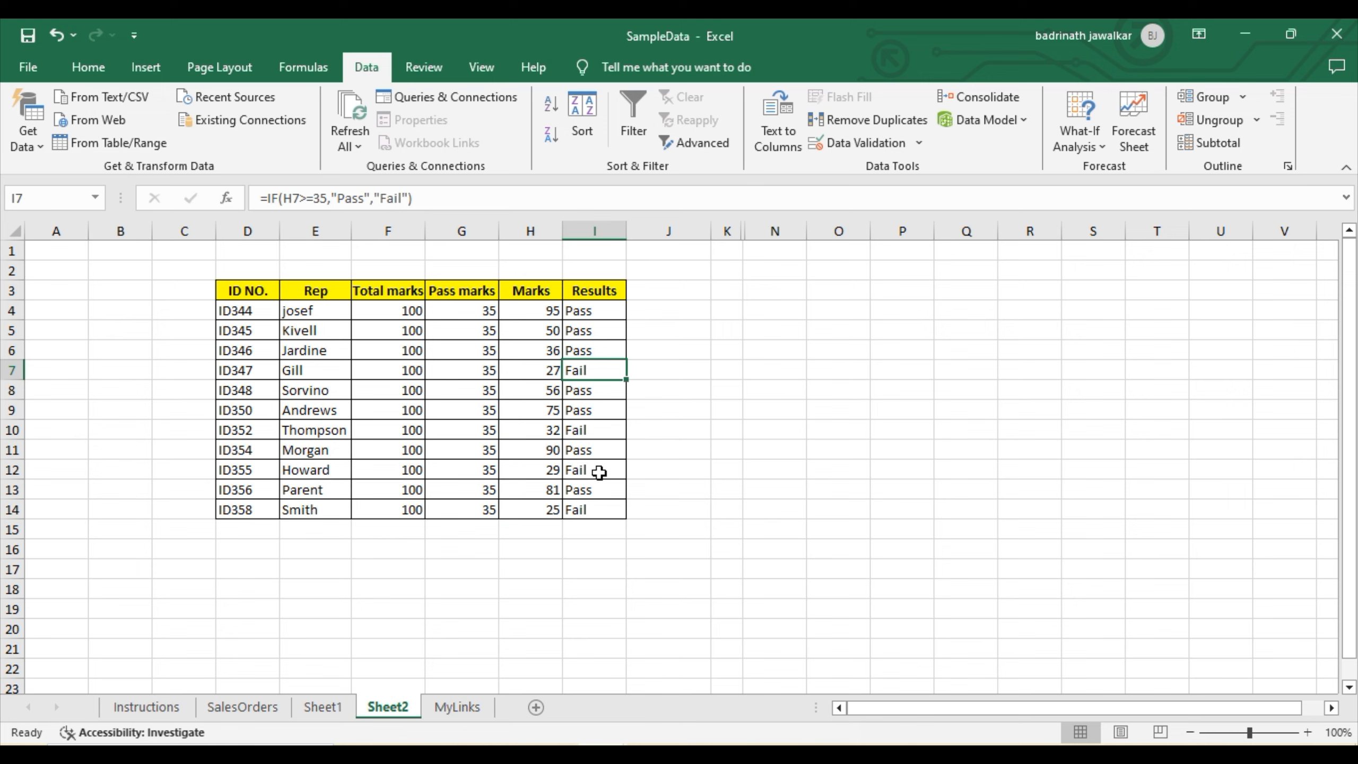
click(554, 511)
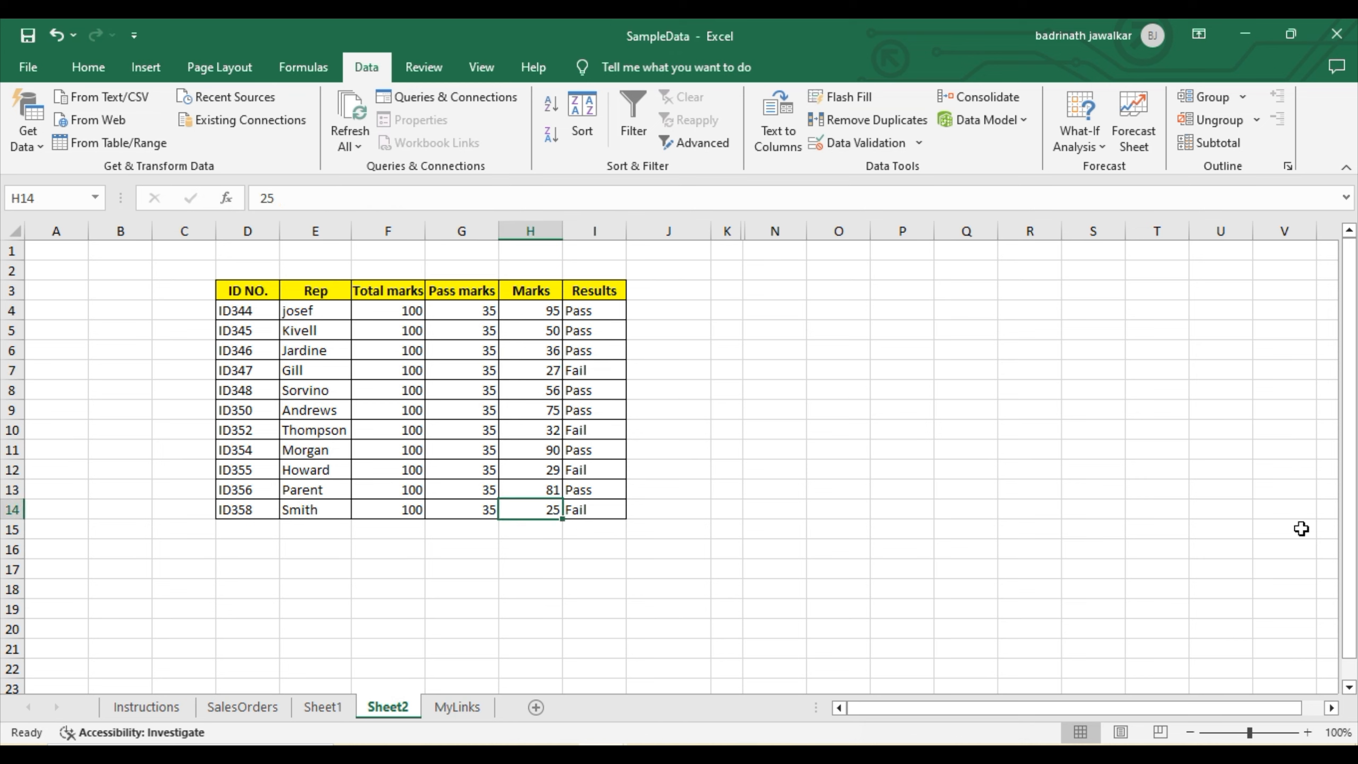
text(80)
key(Return)
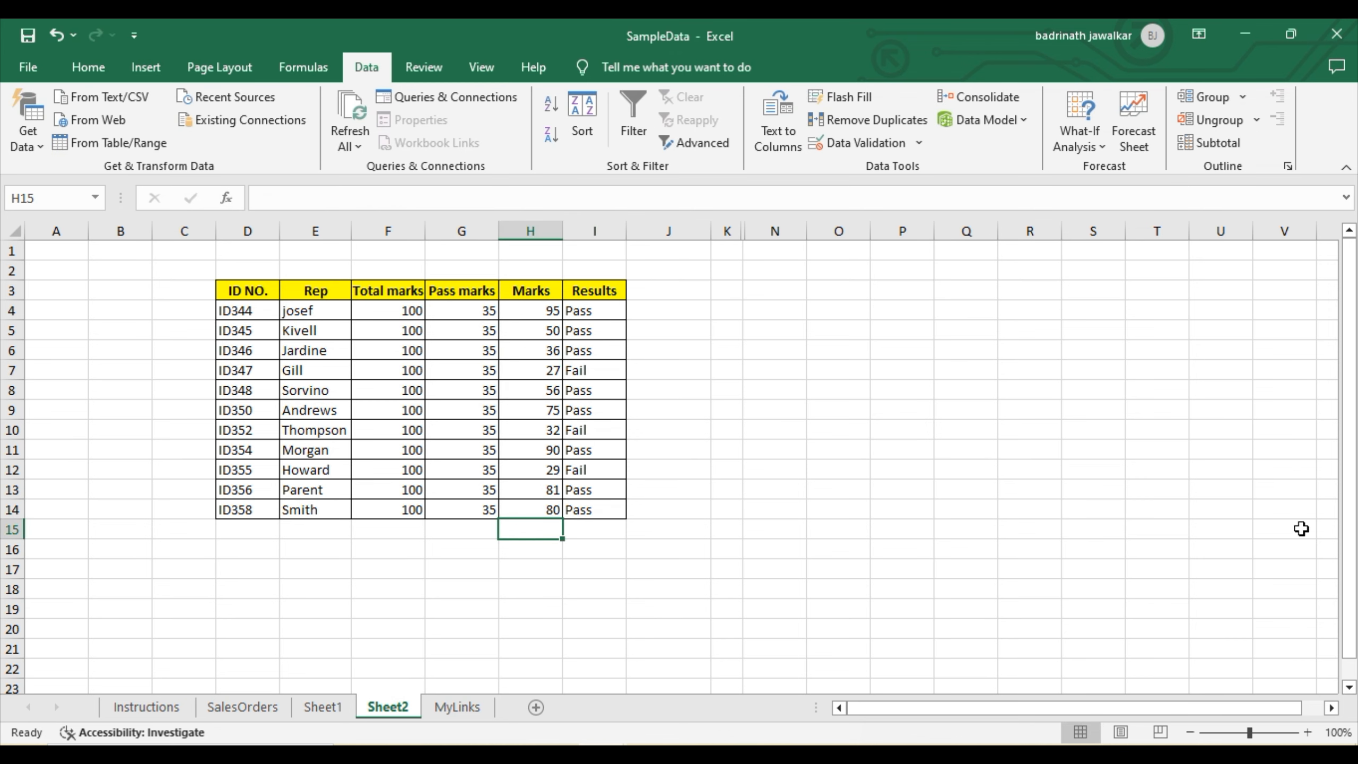
Review the Results column and examine the logical test of the IF formula in I4.
key(Up)
key(Up)
key(Up)
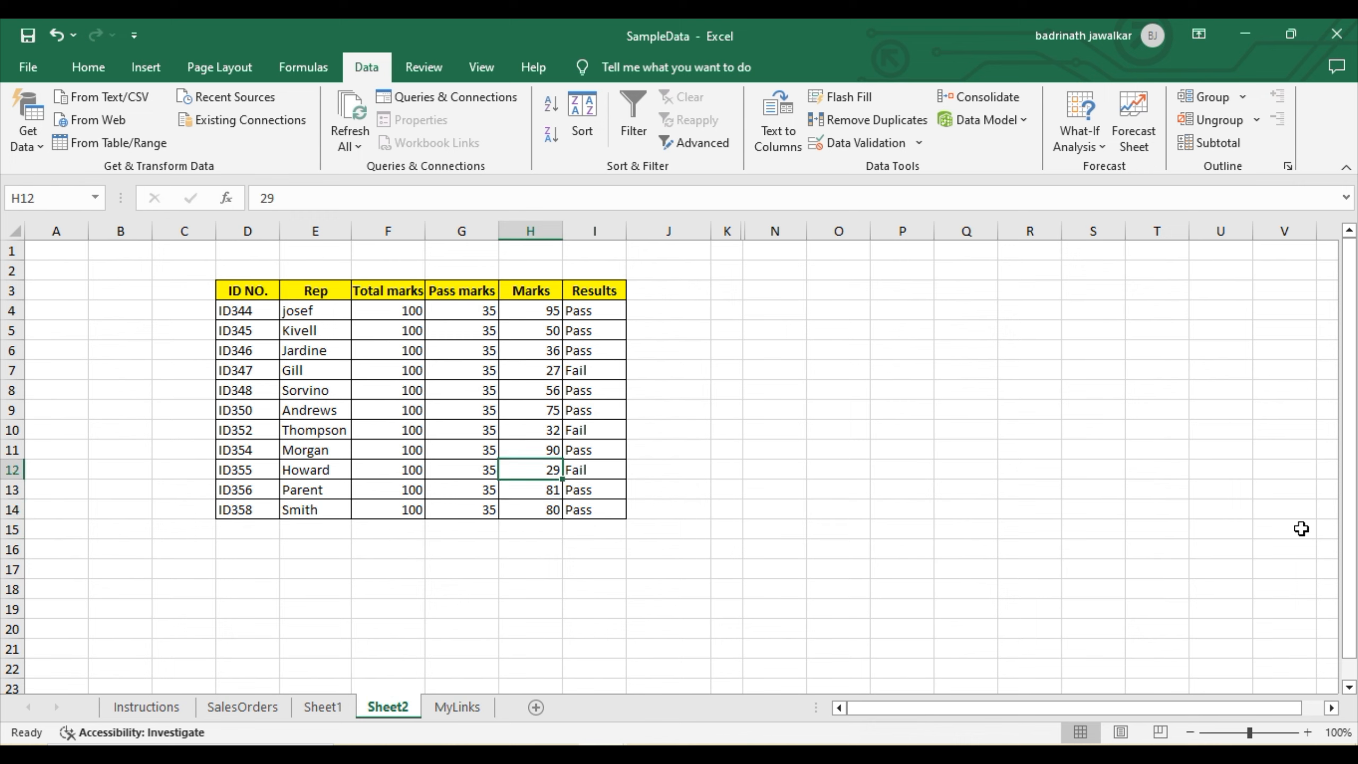
key(Right)
key(Up)
key(Up)
key(Up)
key(Up)
key(Up)
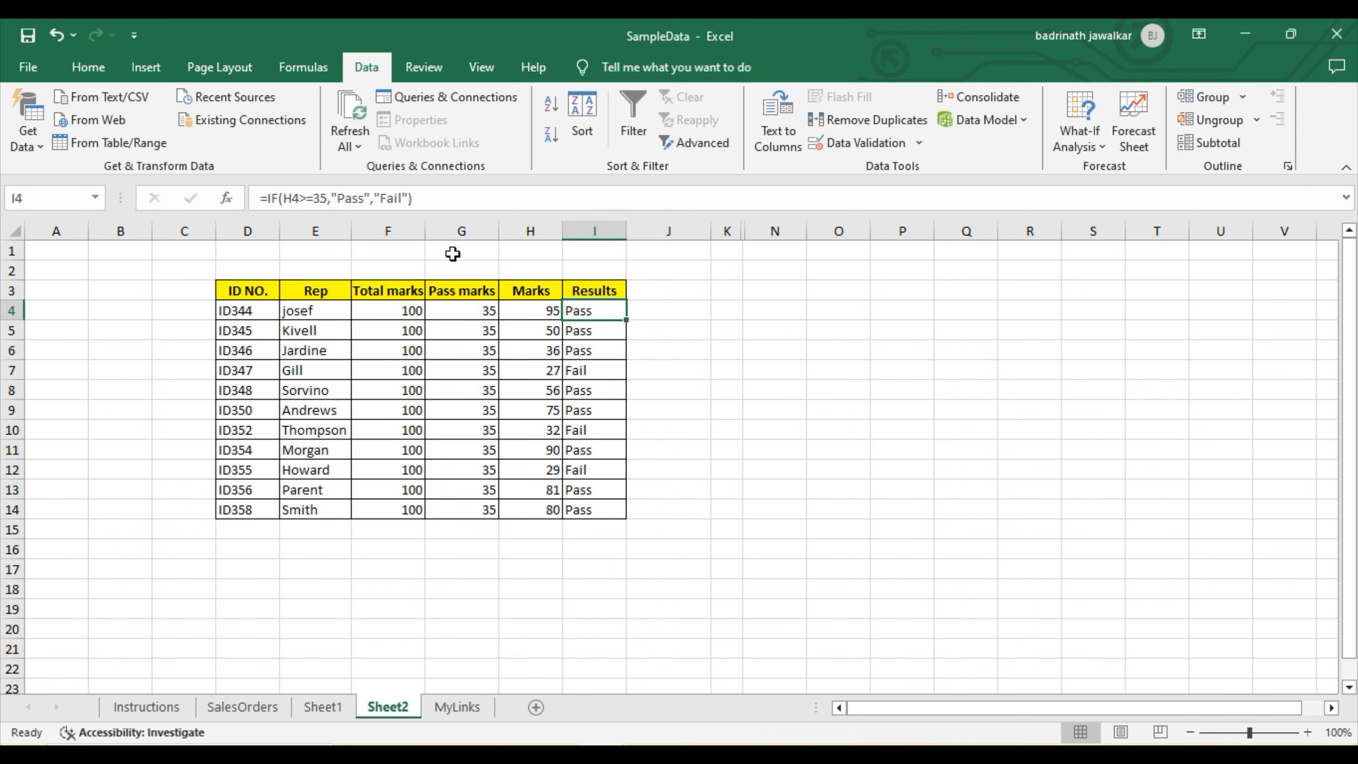
click(284, 199)
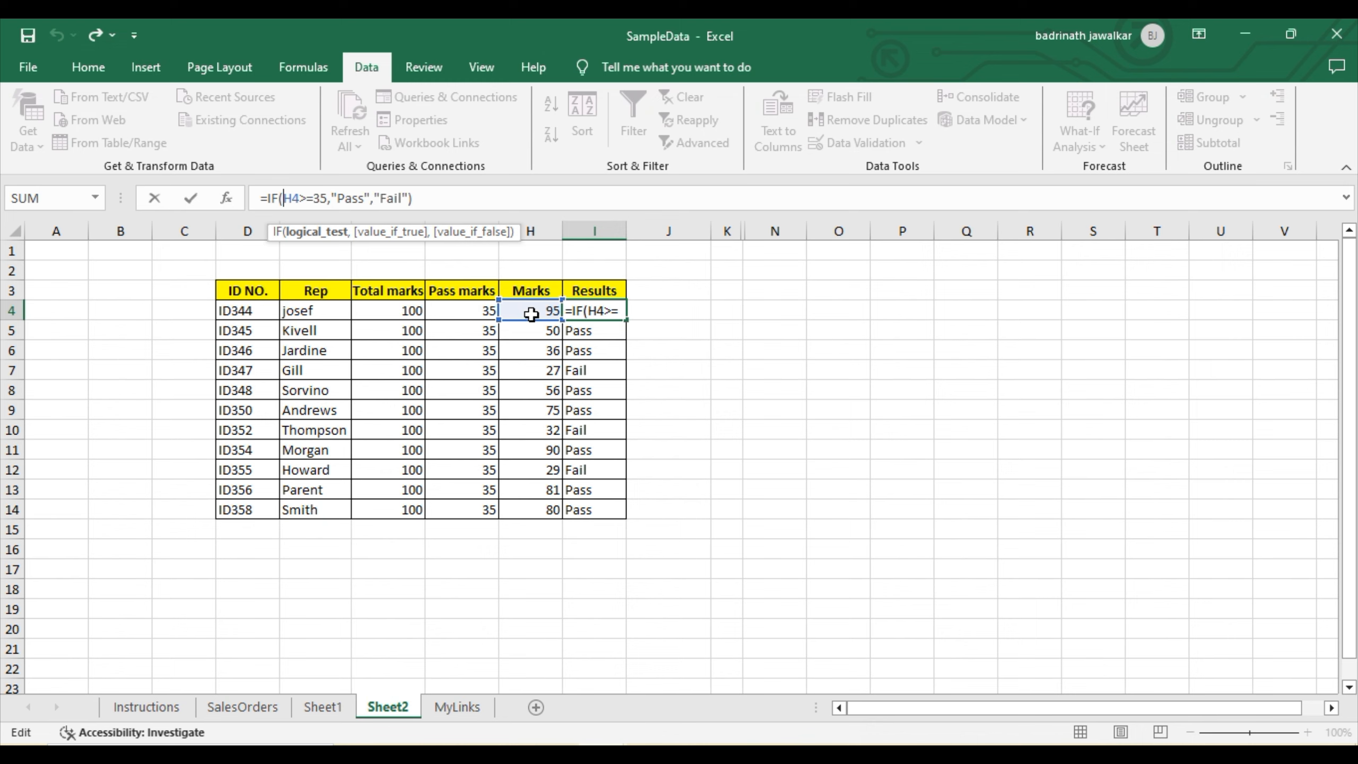
key(Return)
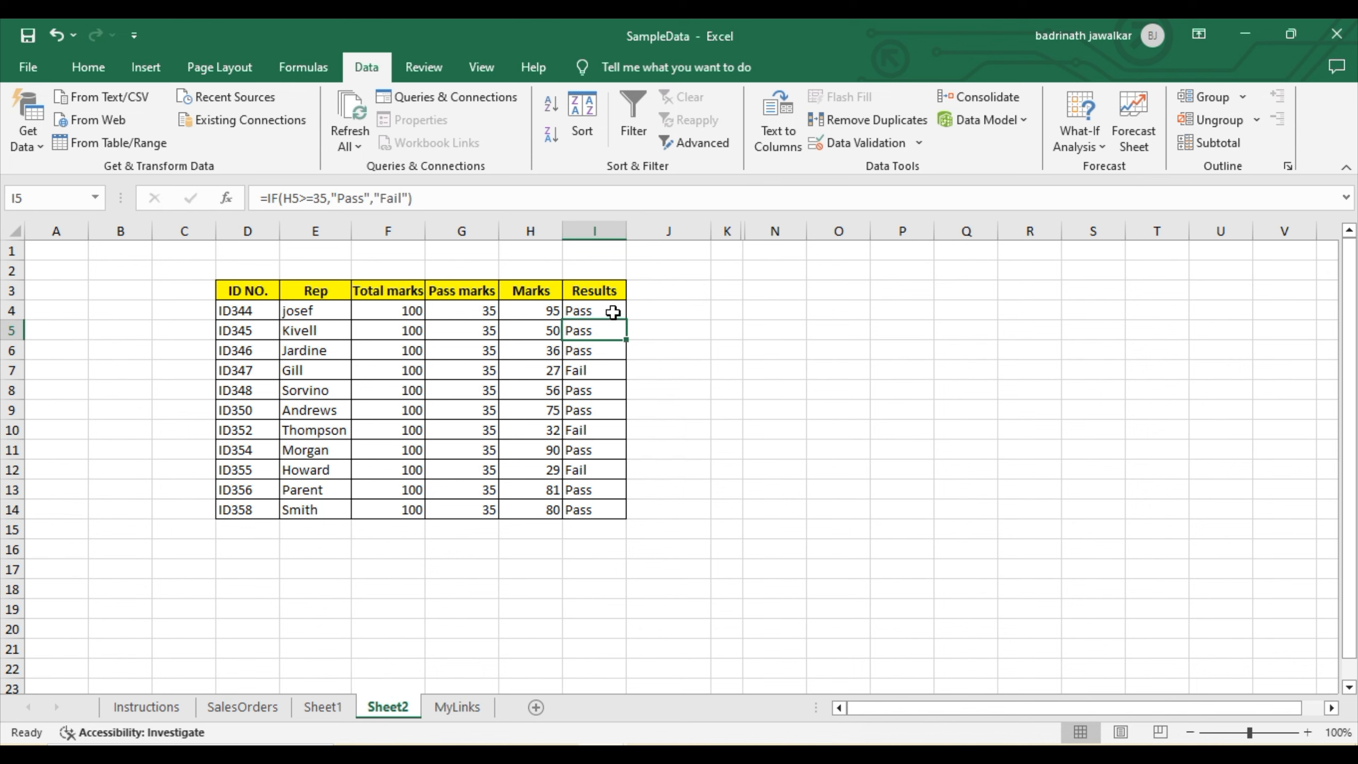
click(599, 295)
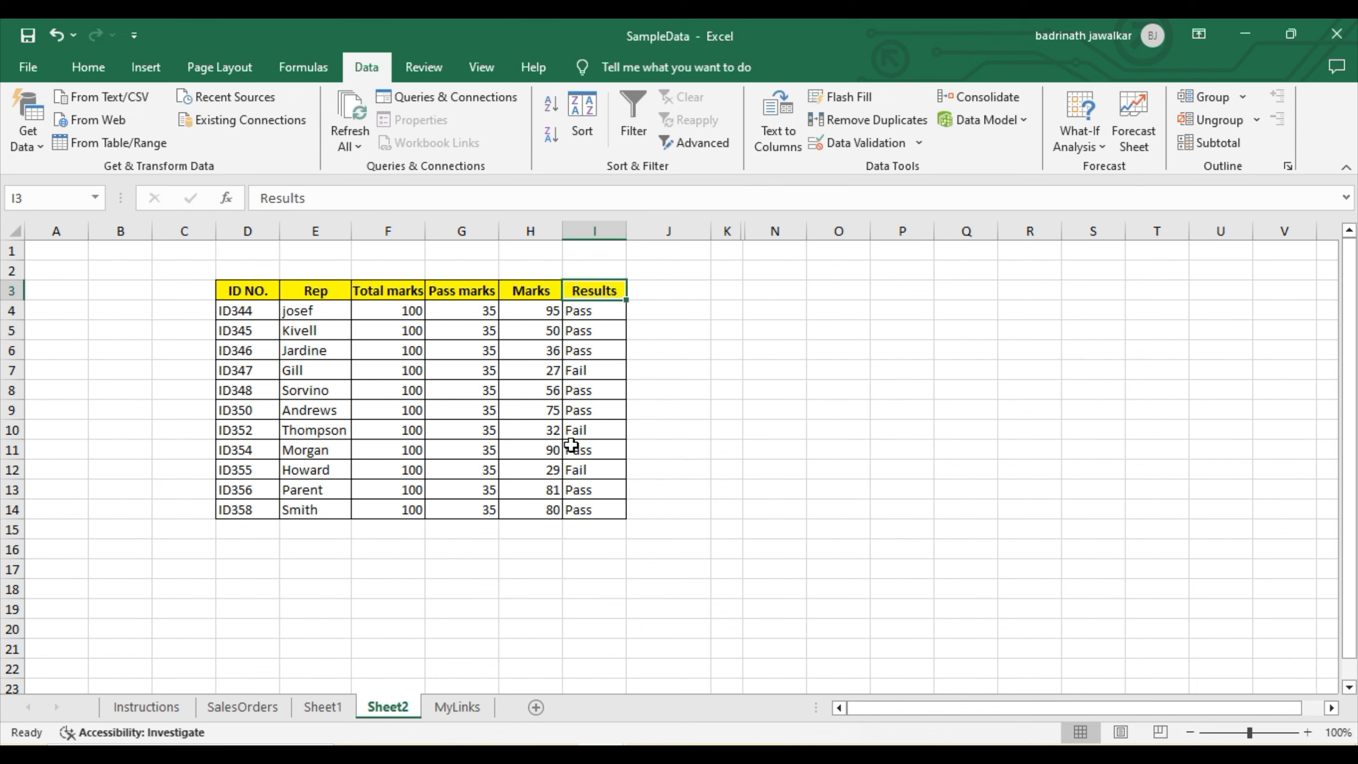
Add the column heading "Detail result" in J3, beside Results.
click(662, 292)
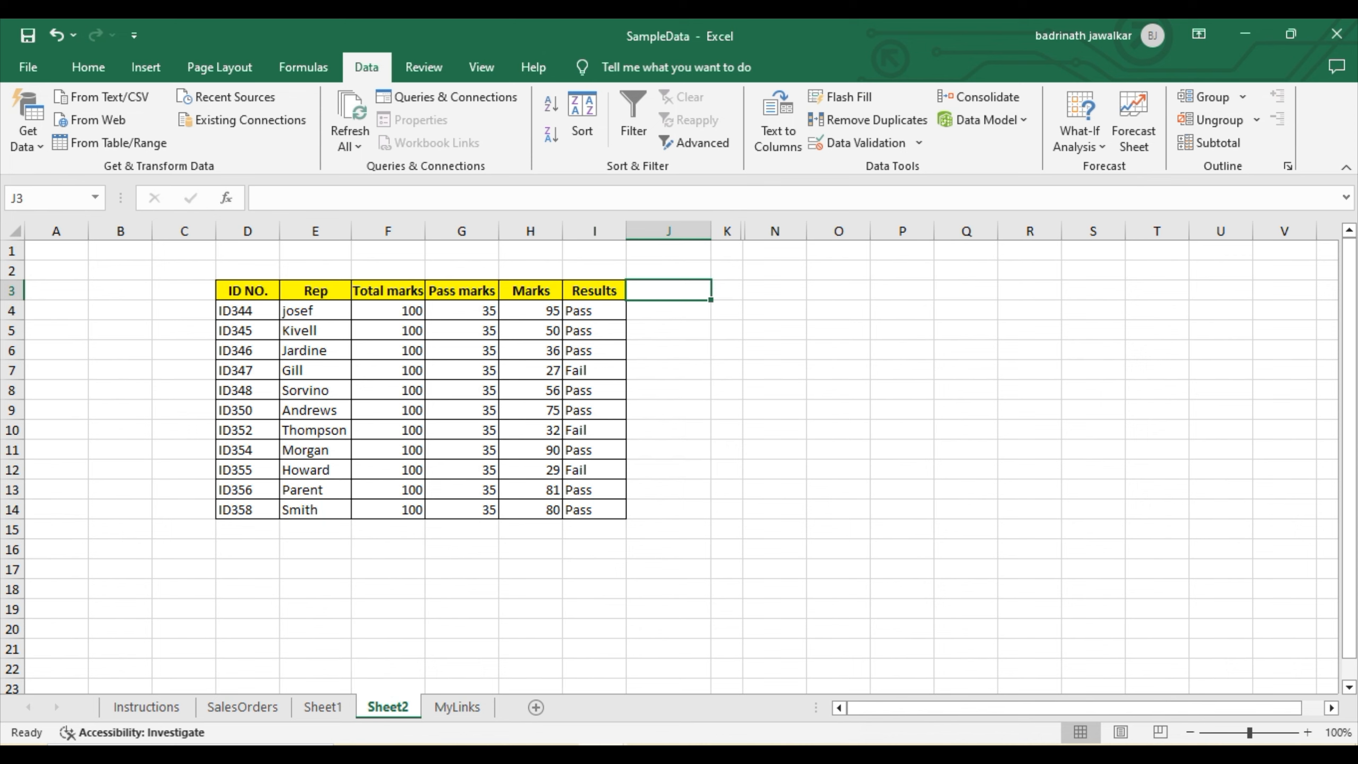
text(De)
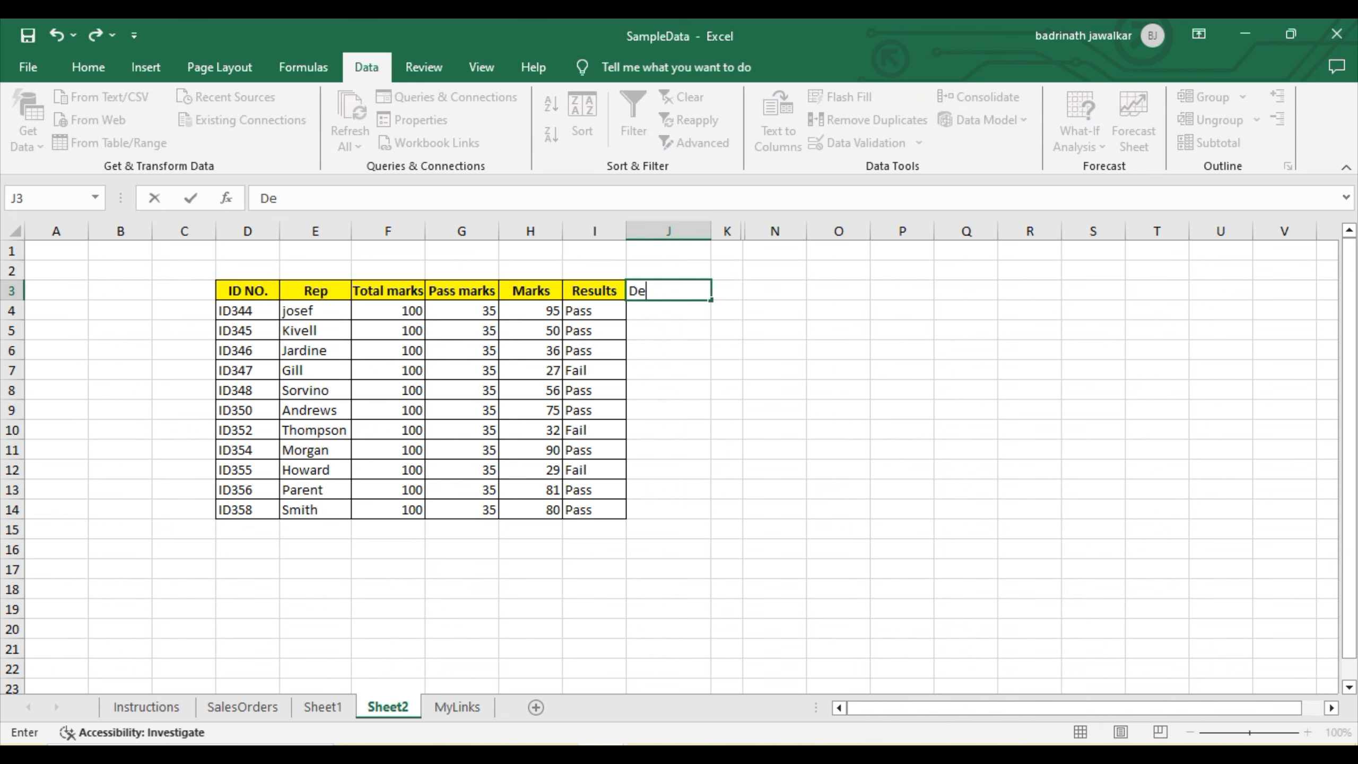
text(tails)
key(BackSpace)
text(result)
key(Return)
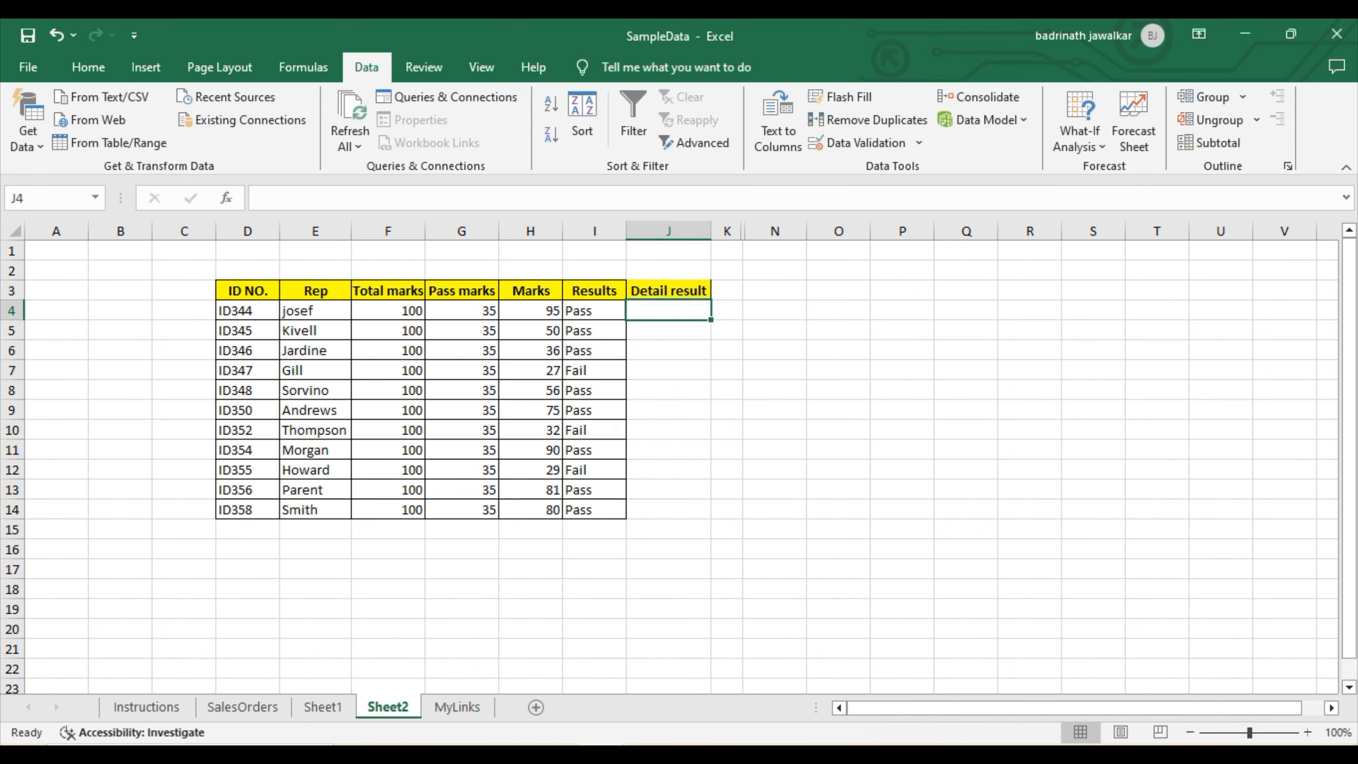
Copy the formatting of column I onto column J and autofit column J's width to its heading.
click(602, 228)
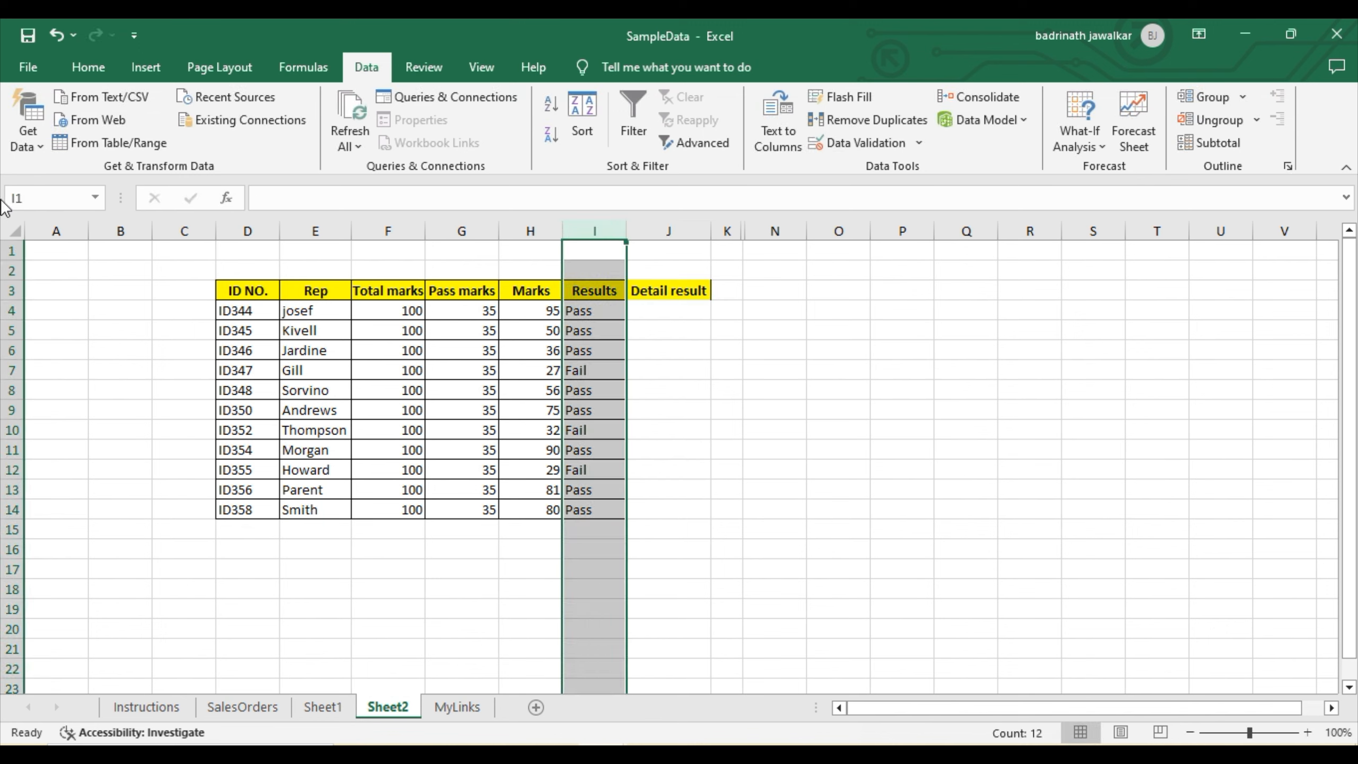
click(75, 57)
click(60, 140)
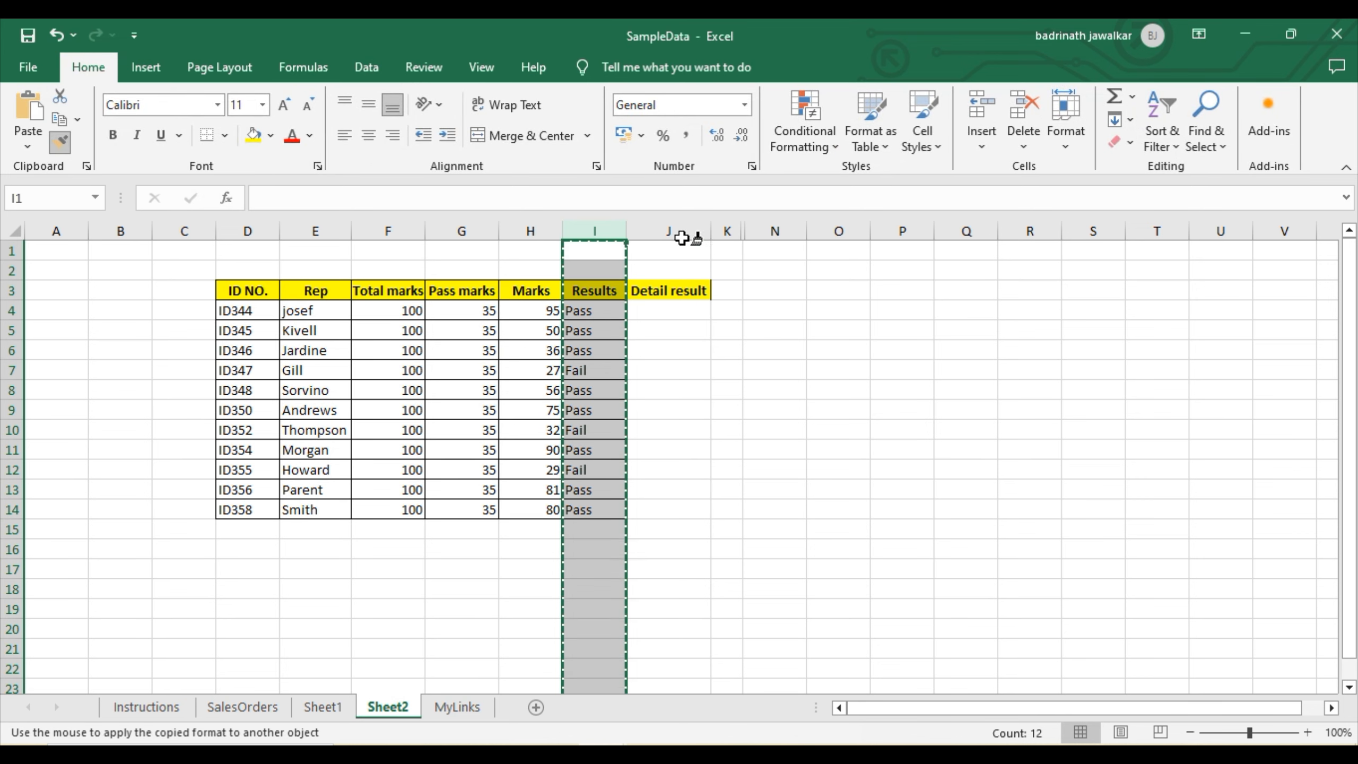
click(668, 231)
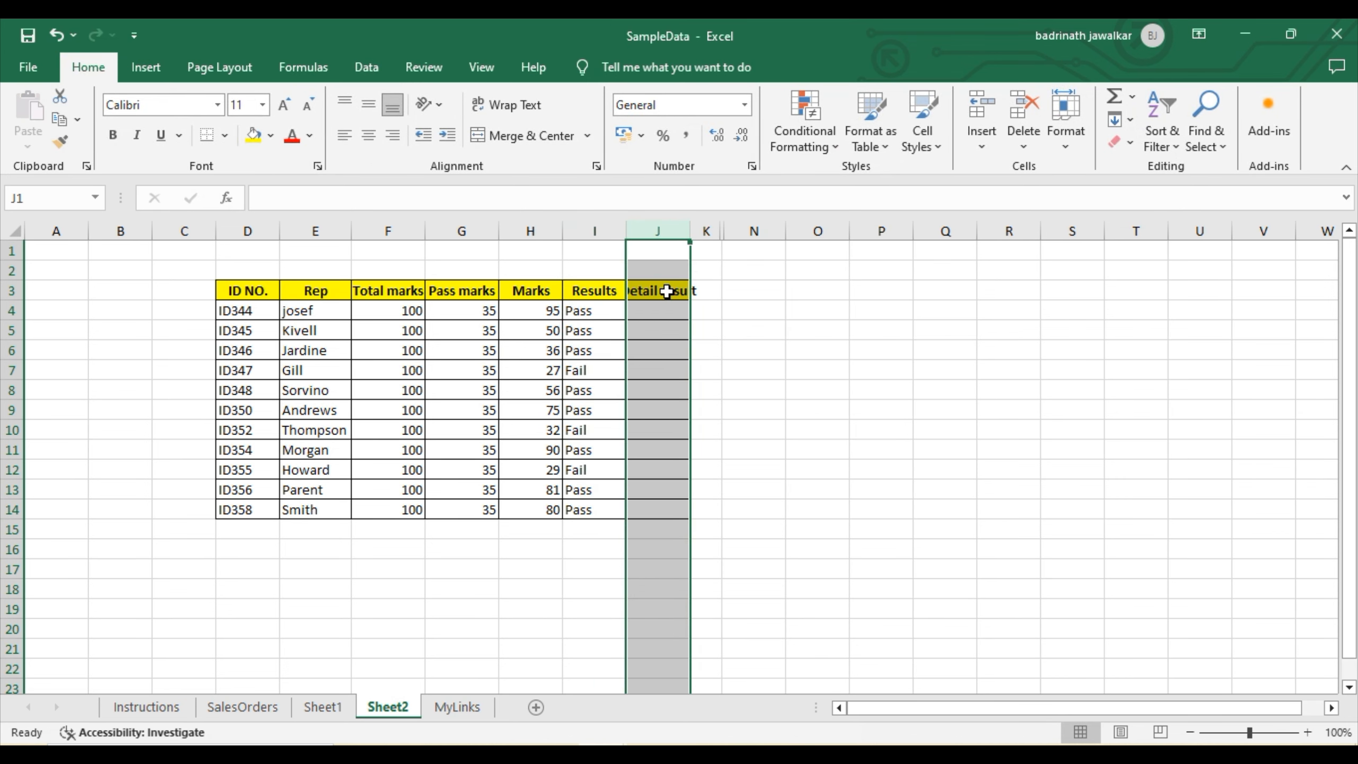
double_click(692, 231)
click(670, 310)
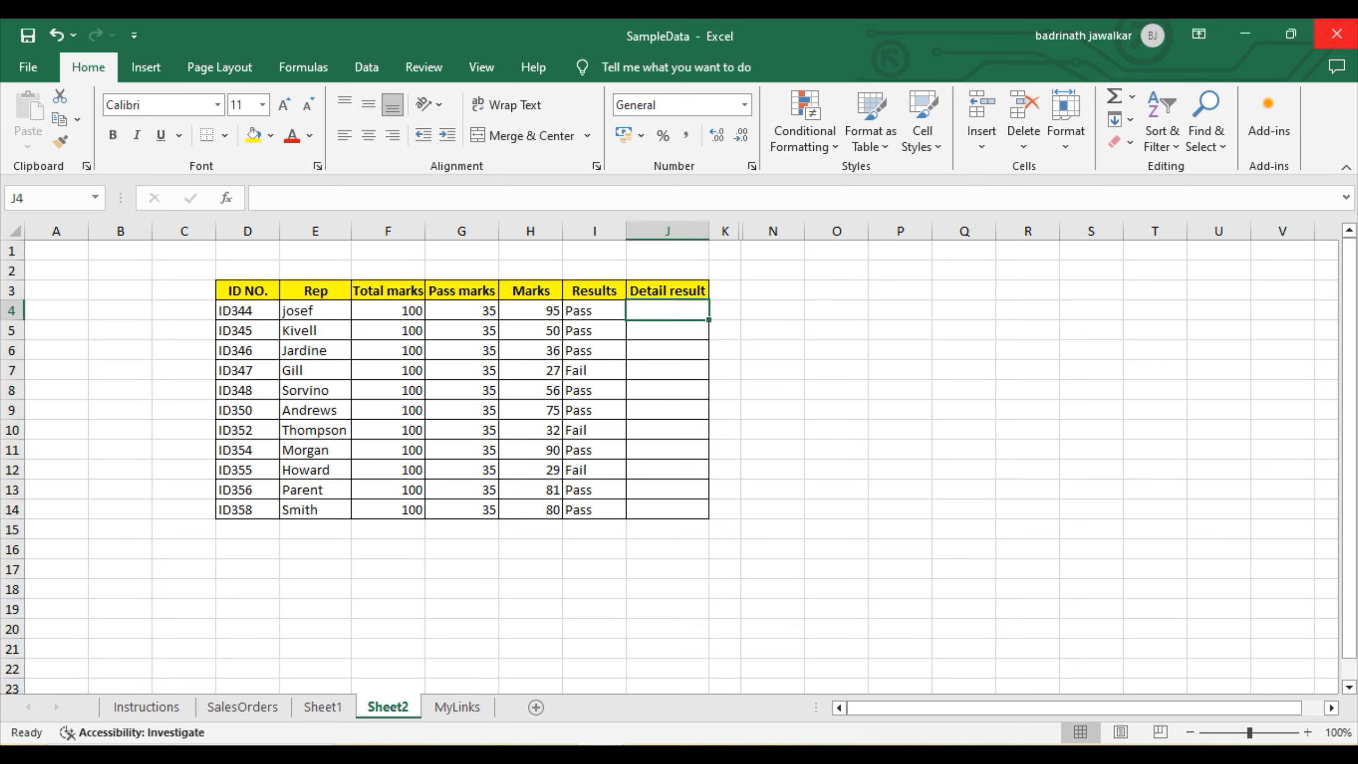
text(=)
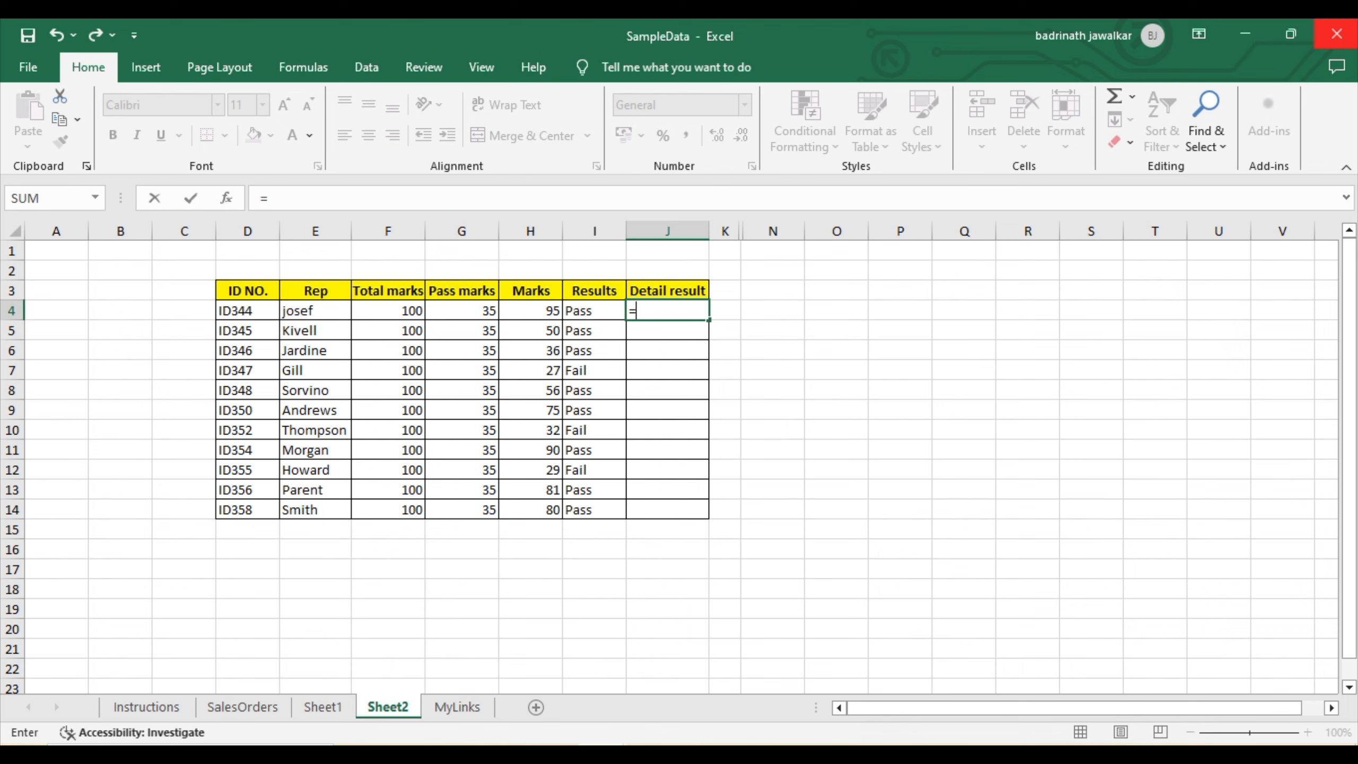
text(if)
key(Escape)
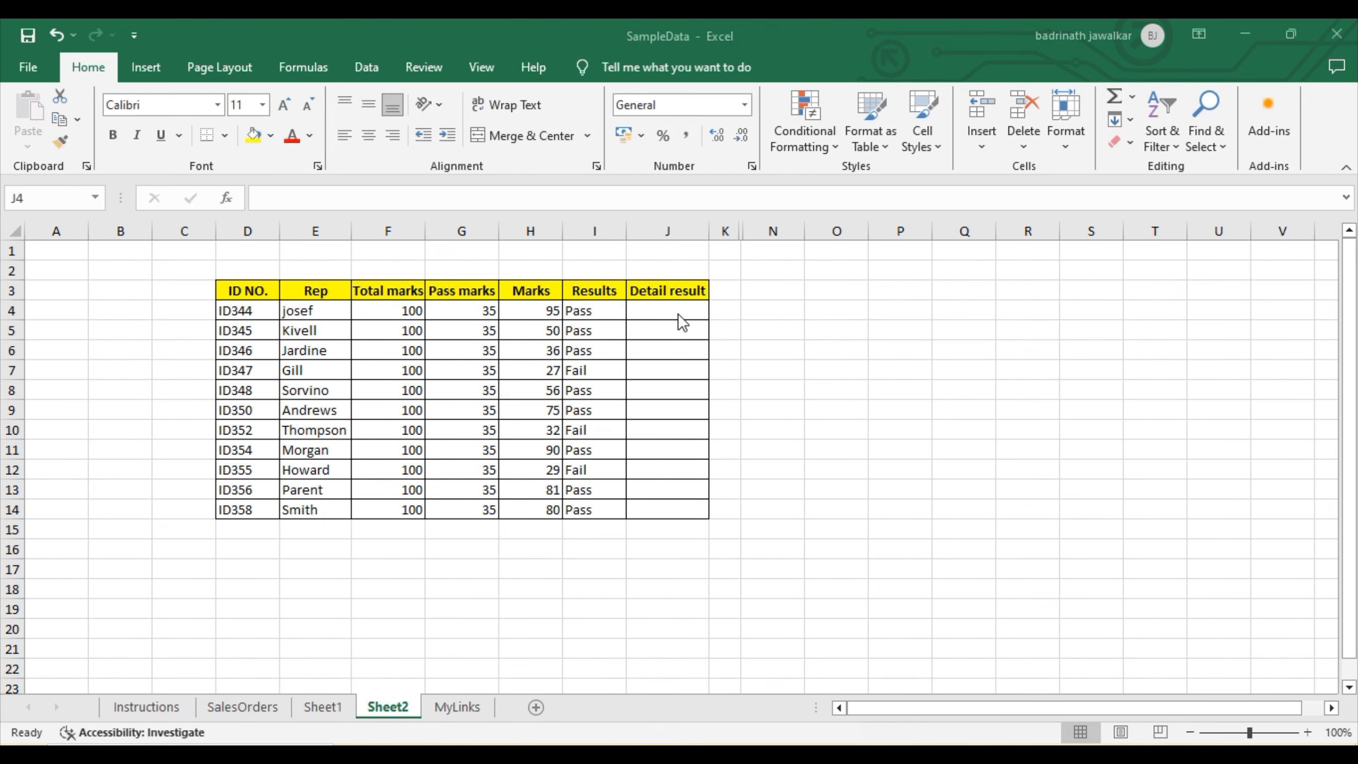
Begin an IF formula in J4 that returns "First" when the marks in H4 are >=80.
click(679, 316)
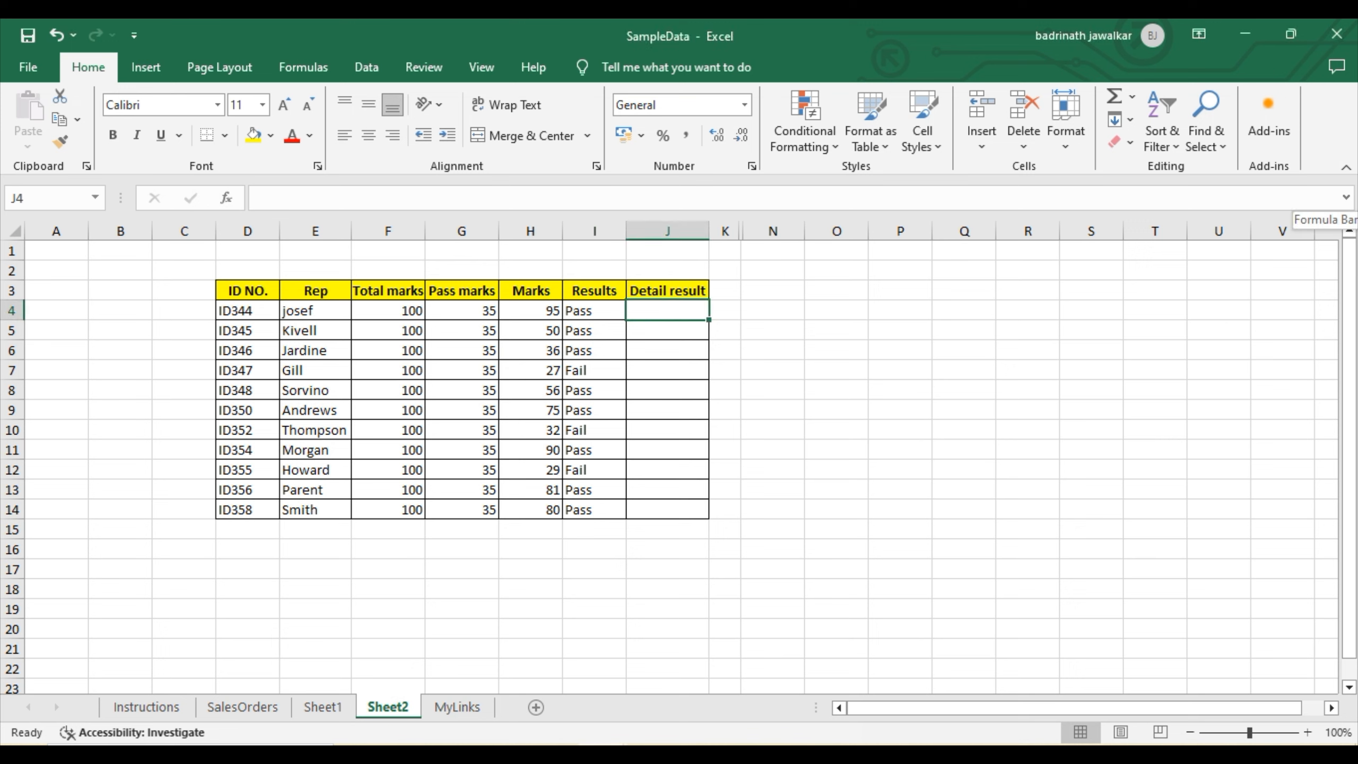
text(=if)
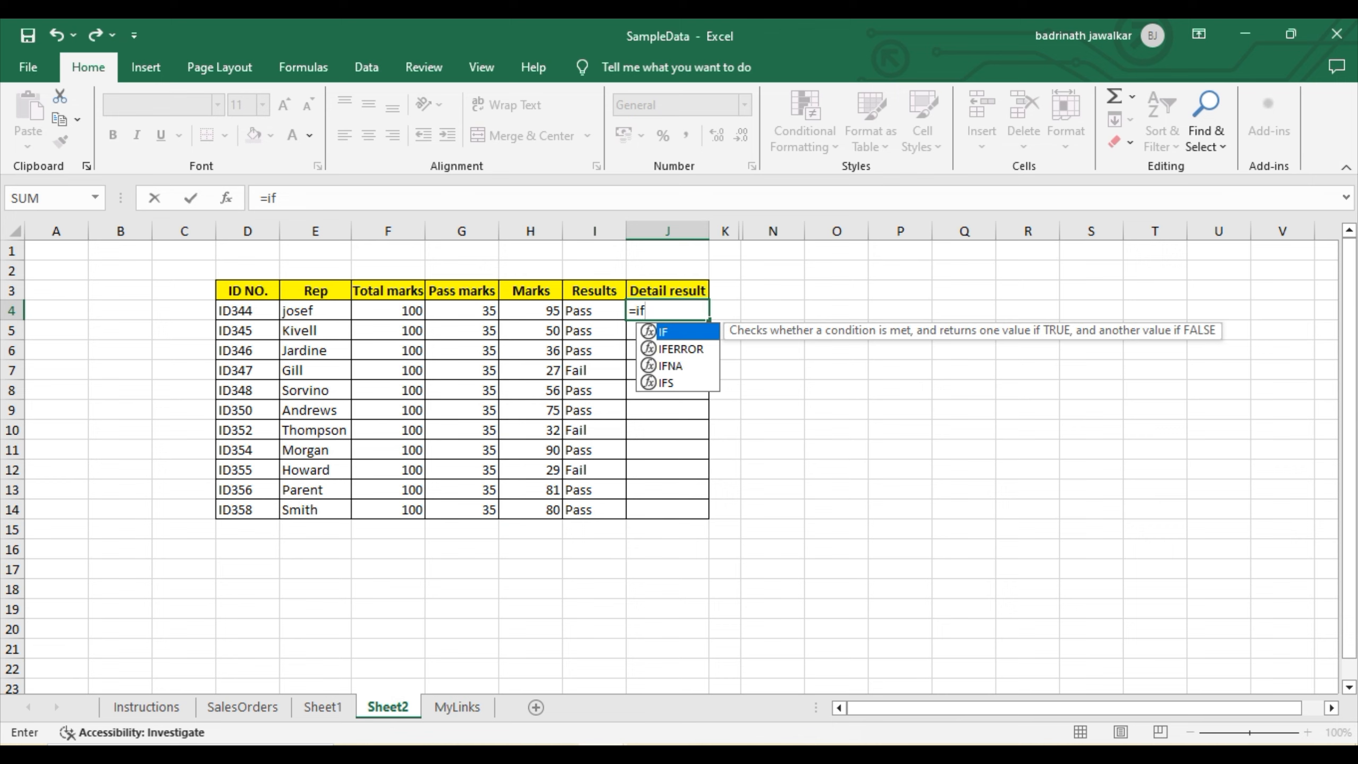
text(()
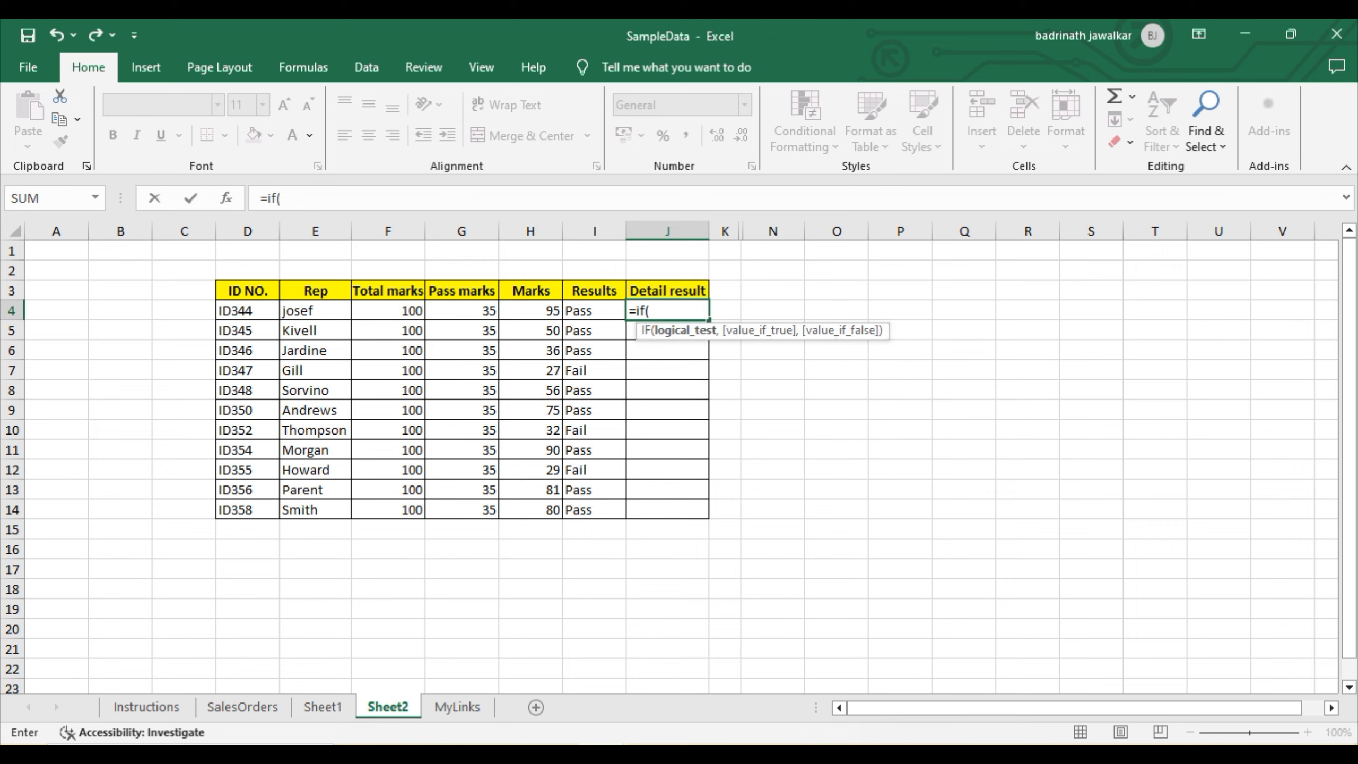
click(533, 312)
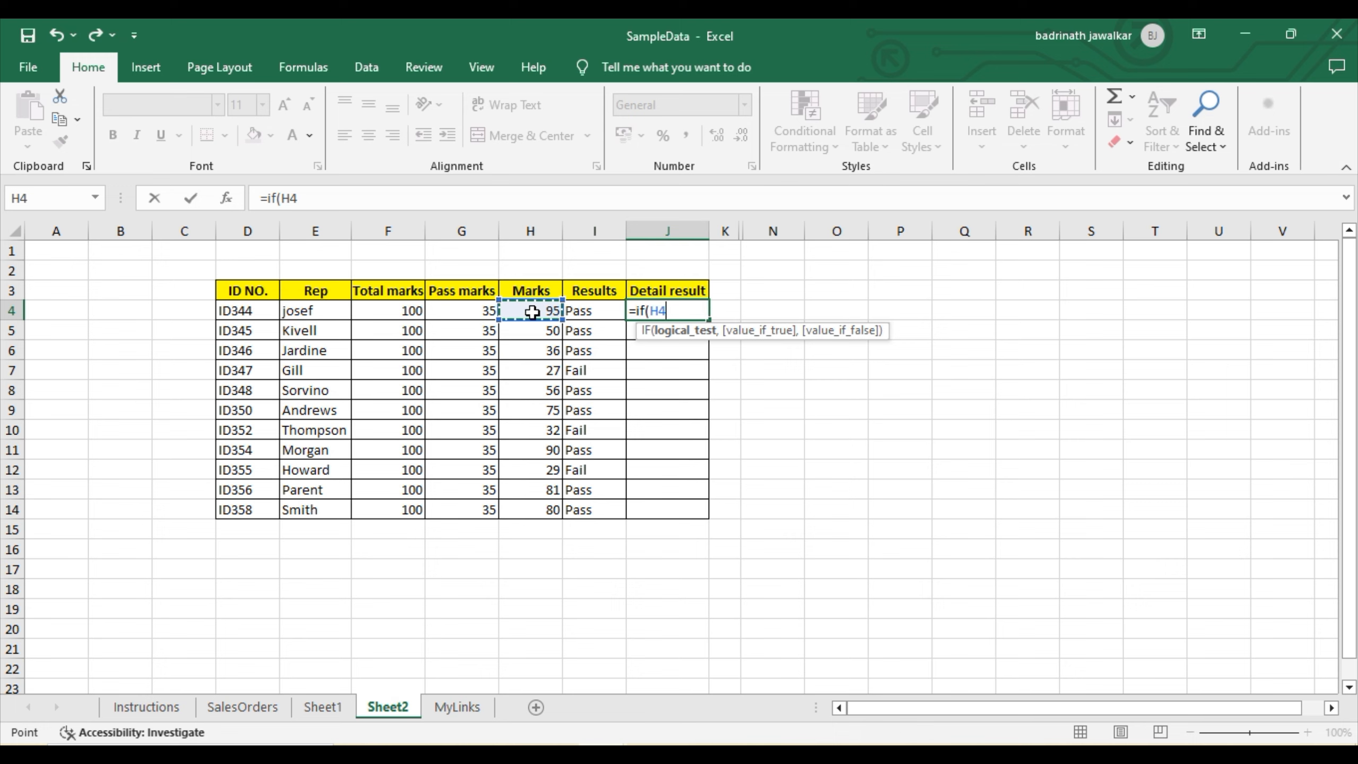
text(>=80)
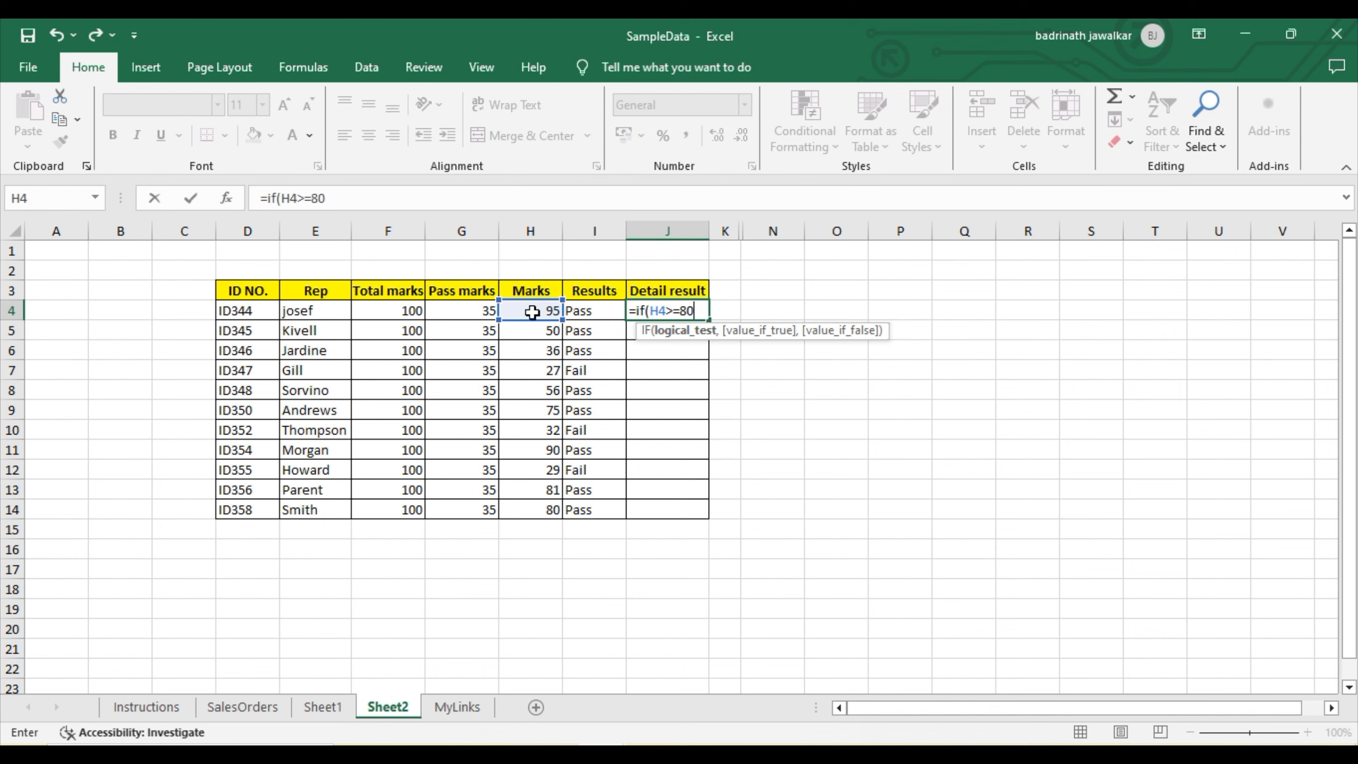
text(,"F)
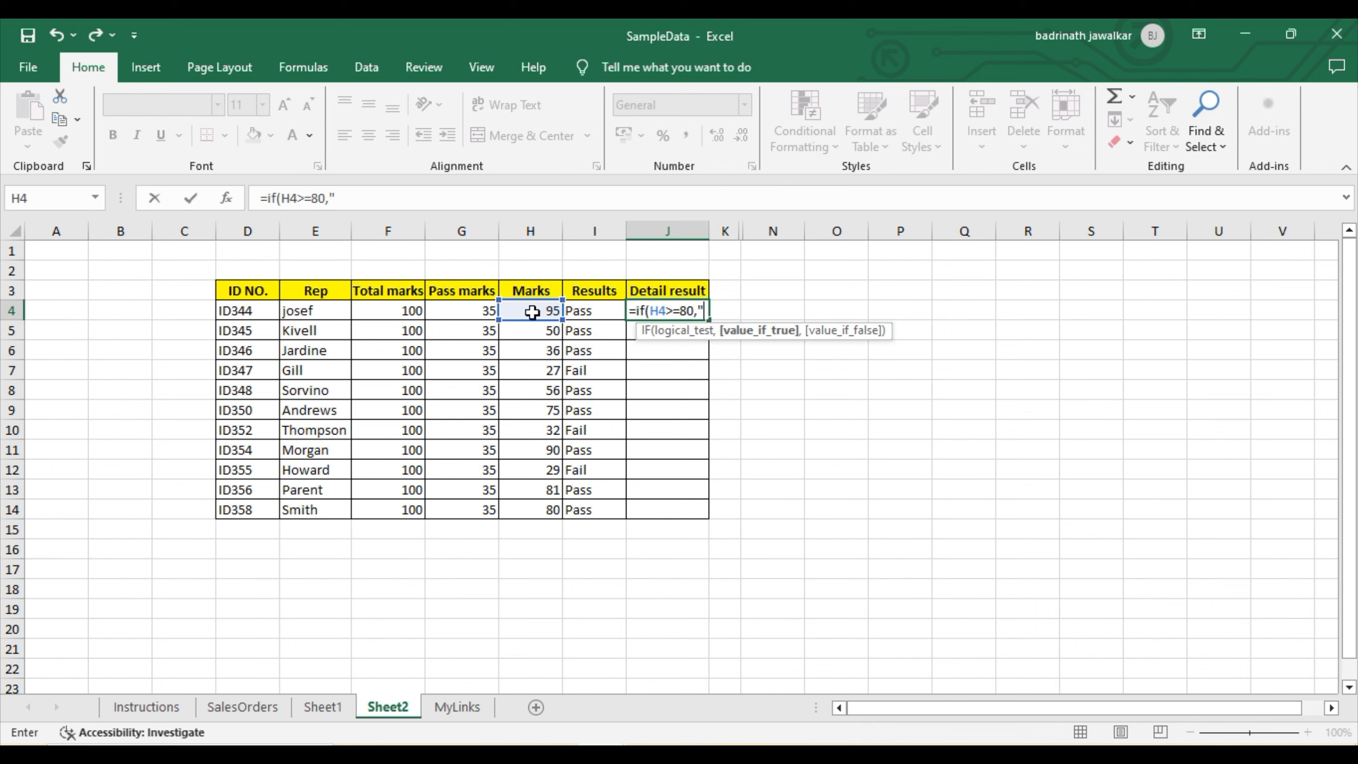
text(irst",)
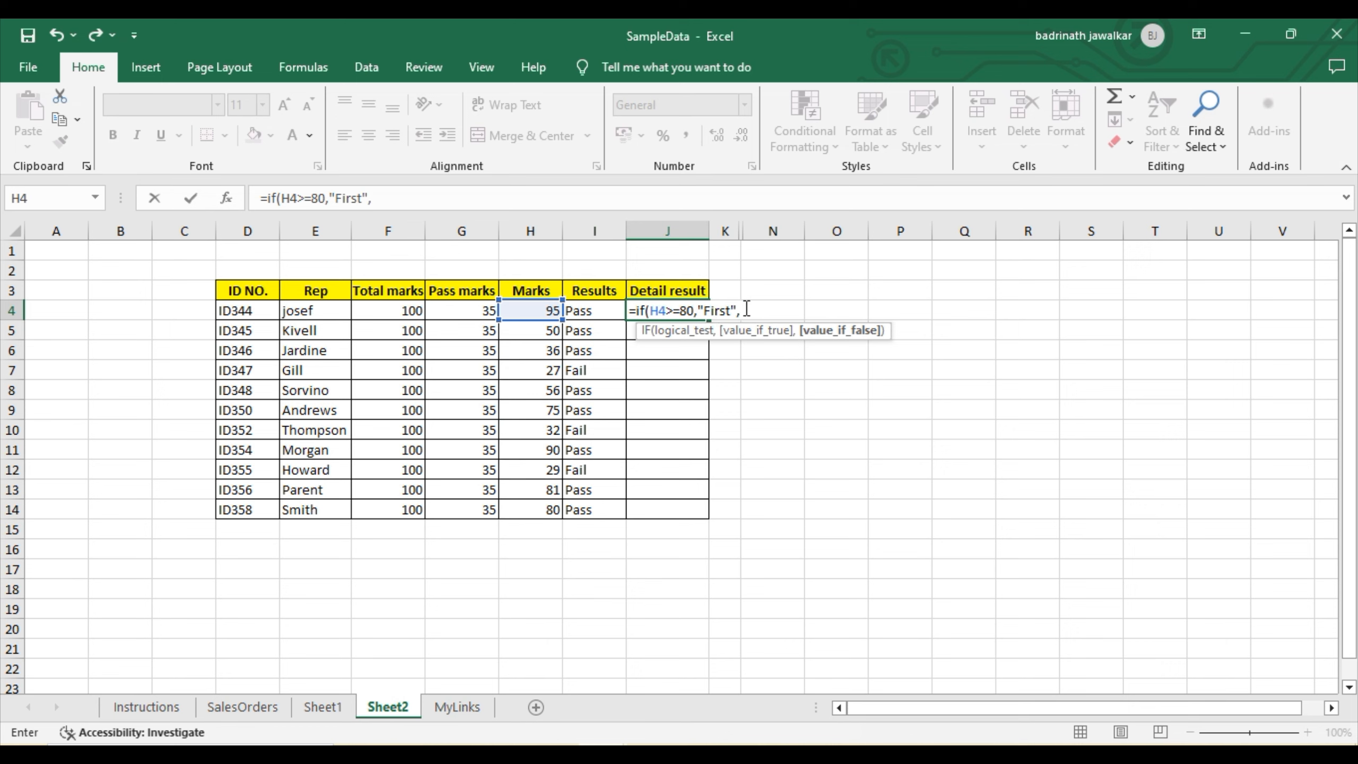
Nest a second IF as the false value, returning "Second" when H4>=60.
text(if)
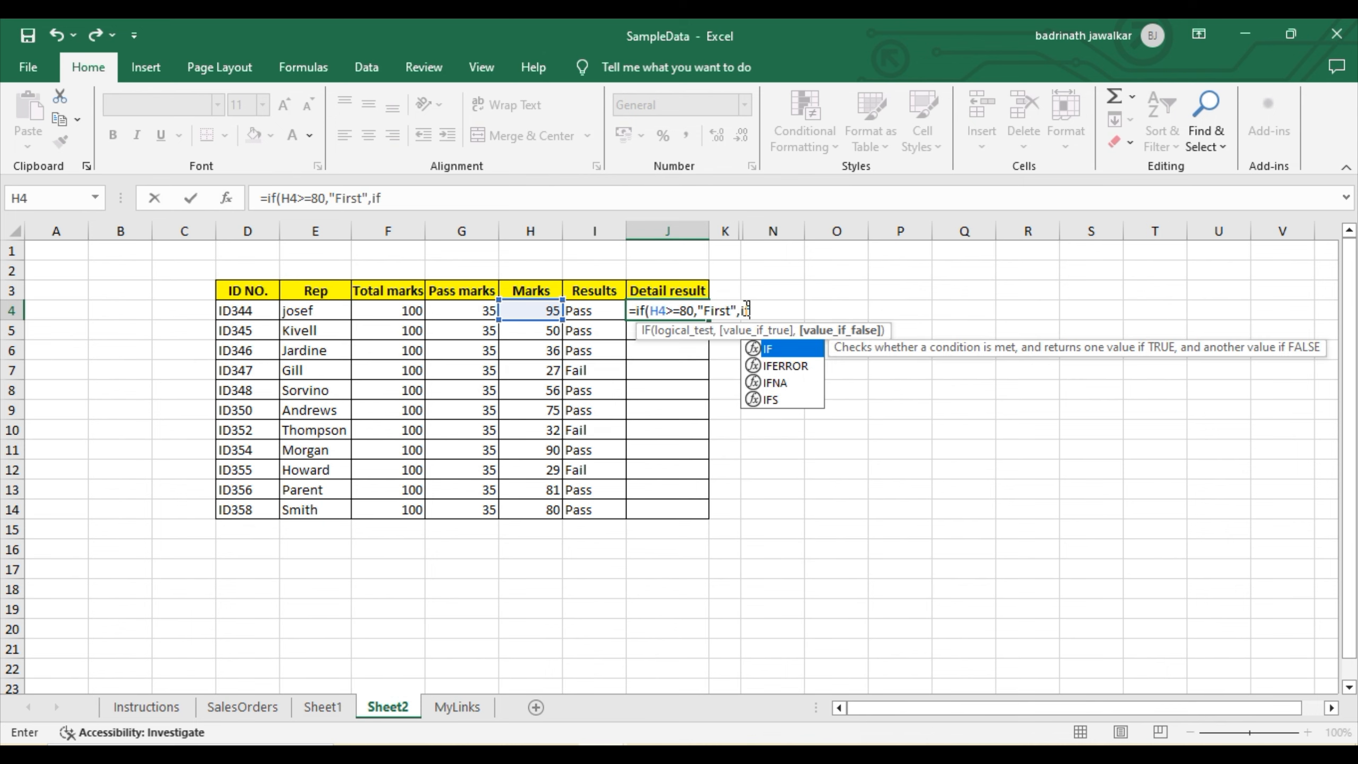
text(()
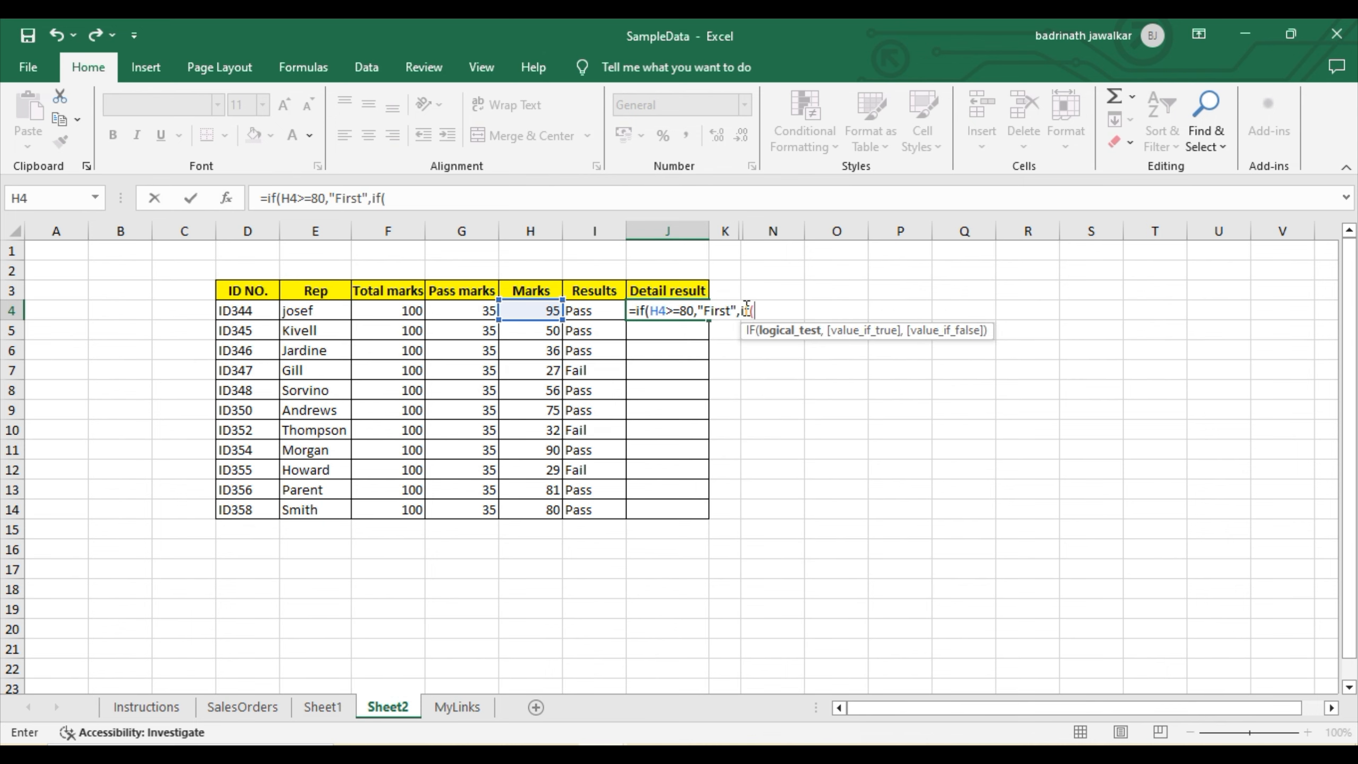
click(531, 311)
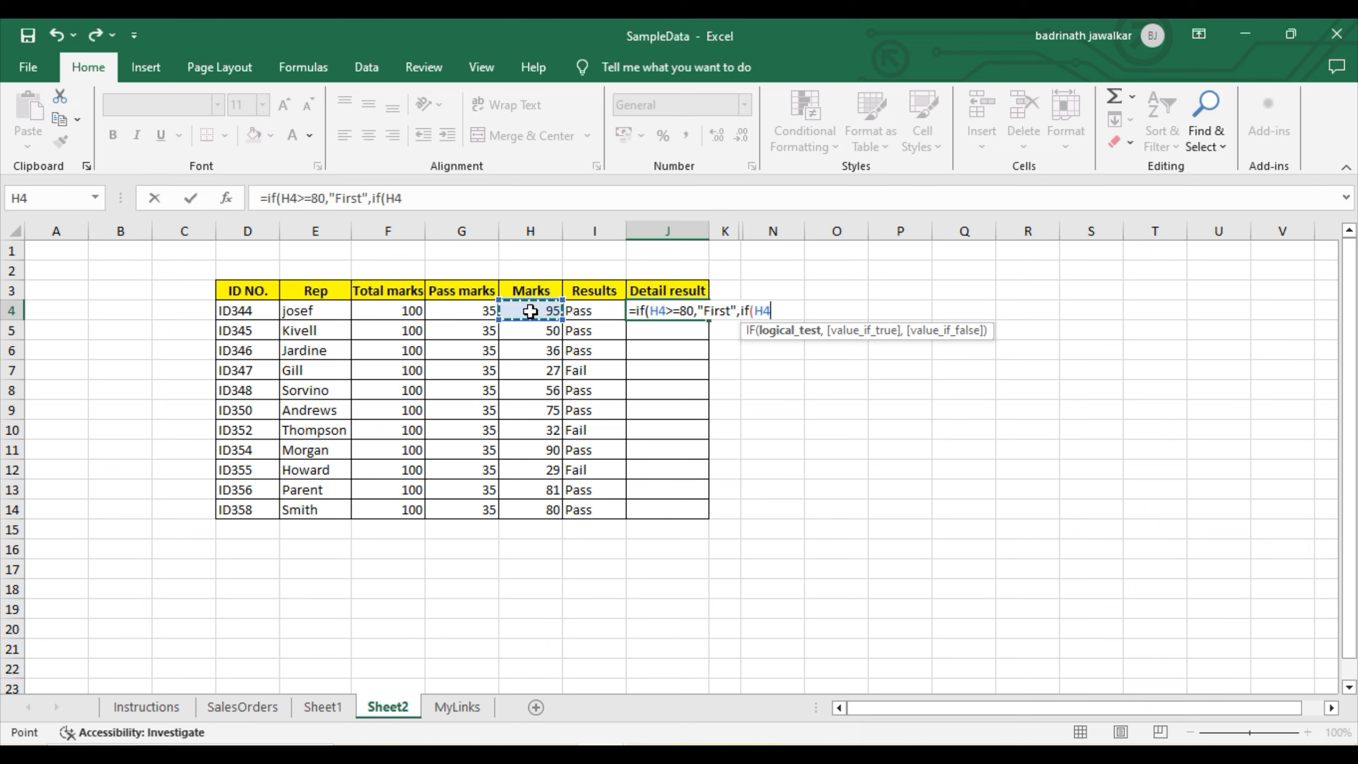
text(>=60,)
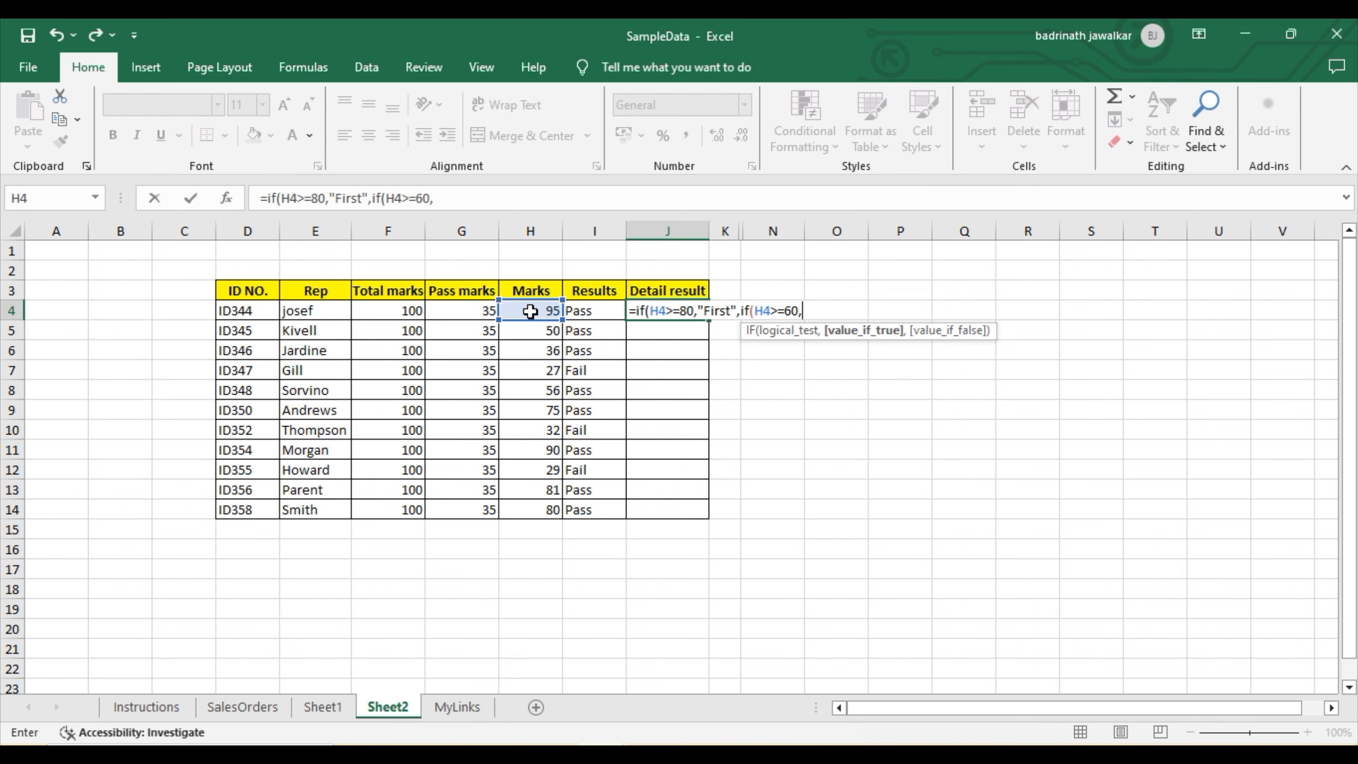
text("Second",)
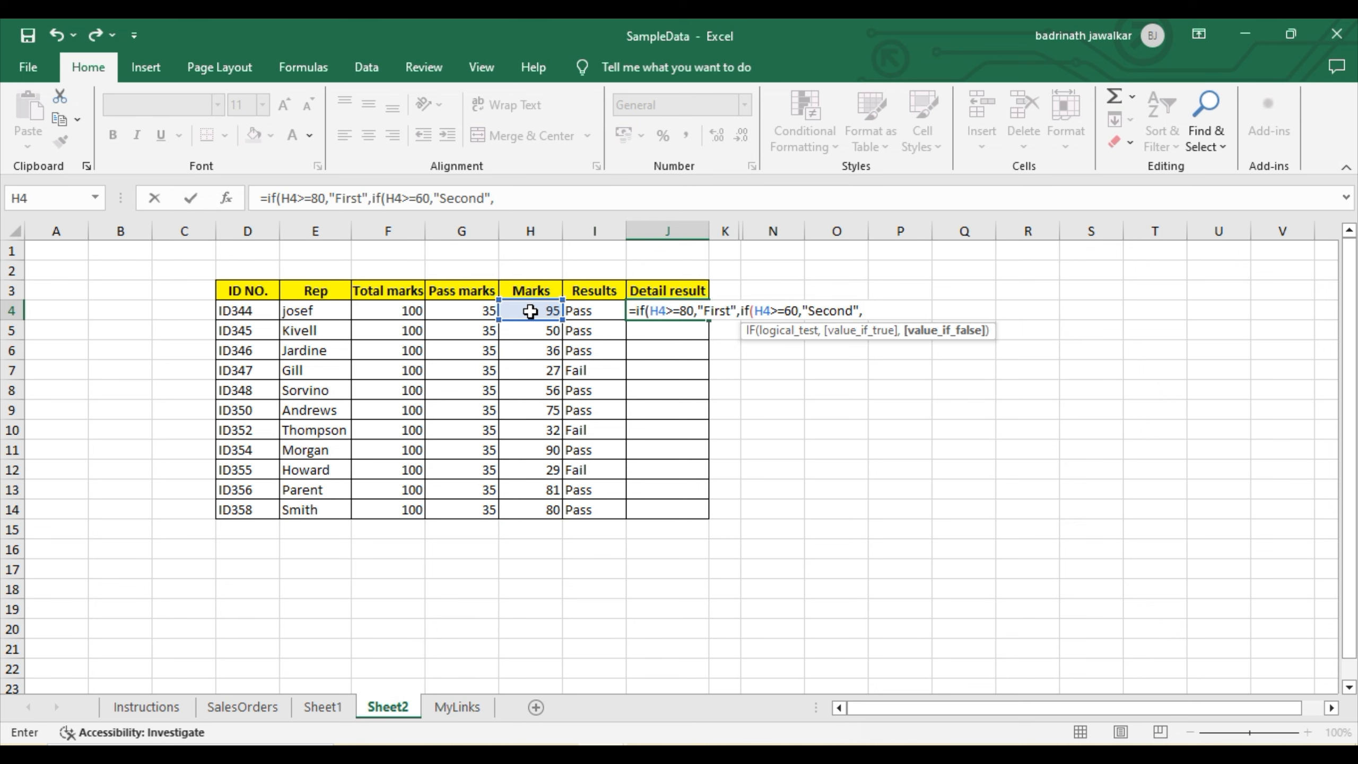
Nest a third IF returning "Third" when H4>=35 and otherwise "Fail", and complete the formula in J4.
text(if)
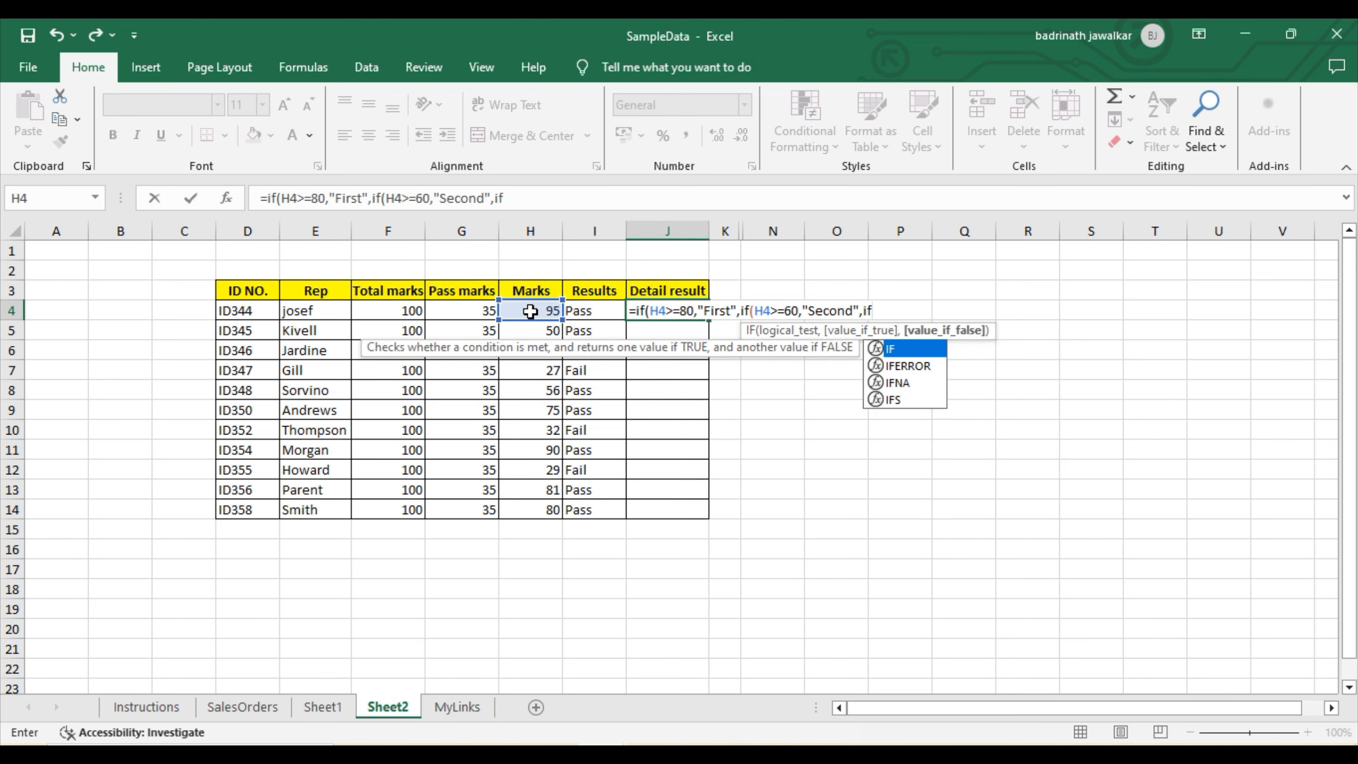
text(()
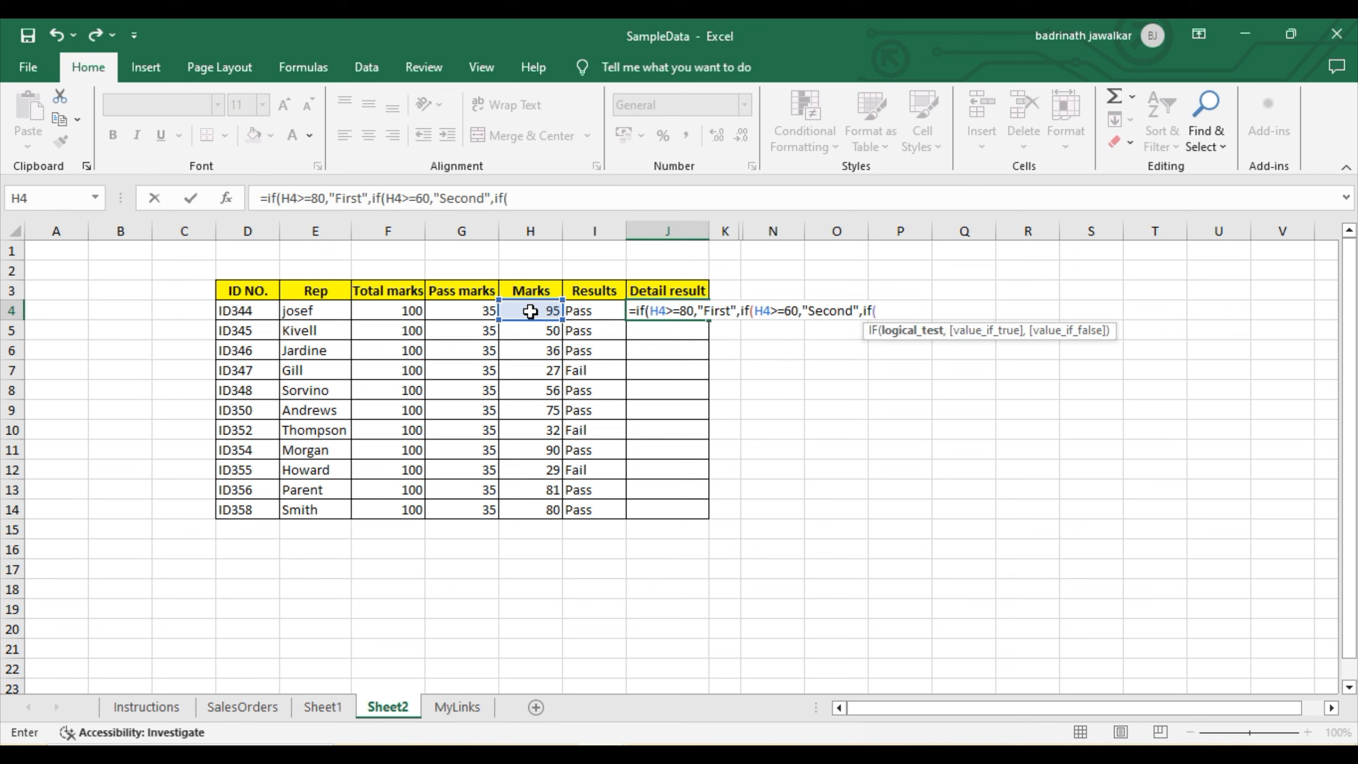
click(530, 311)
text(>=35)
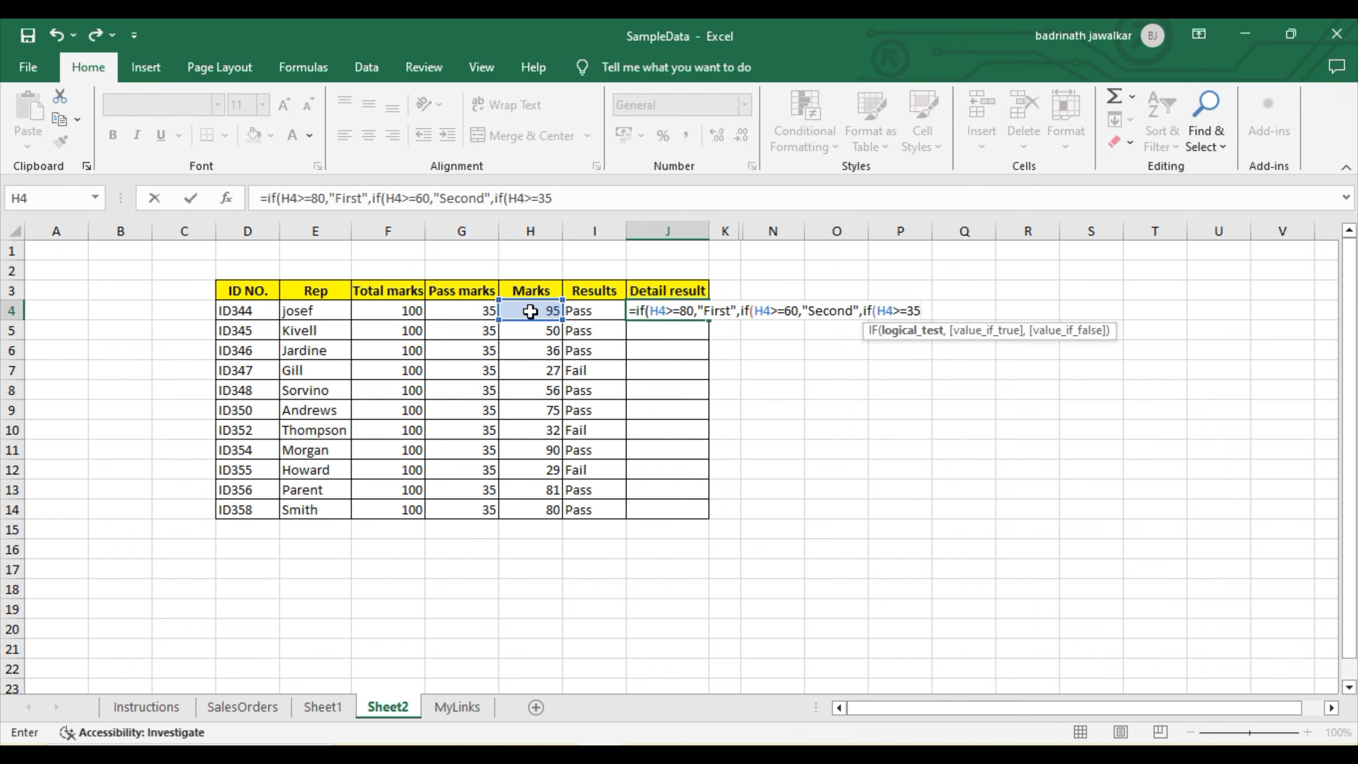
text(,")
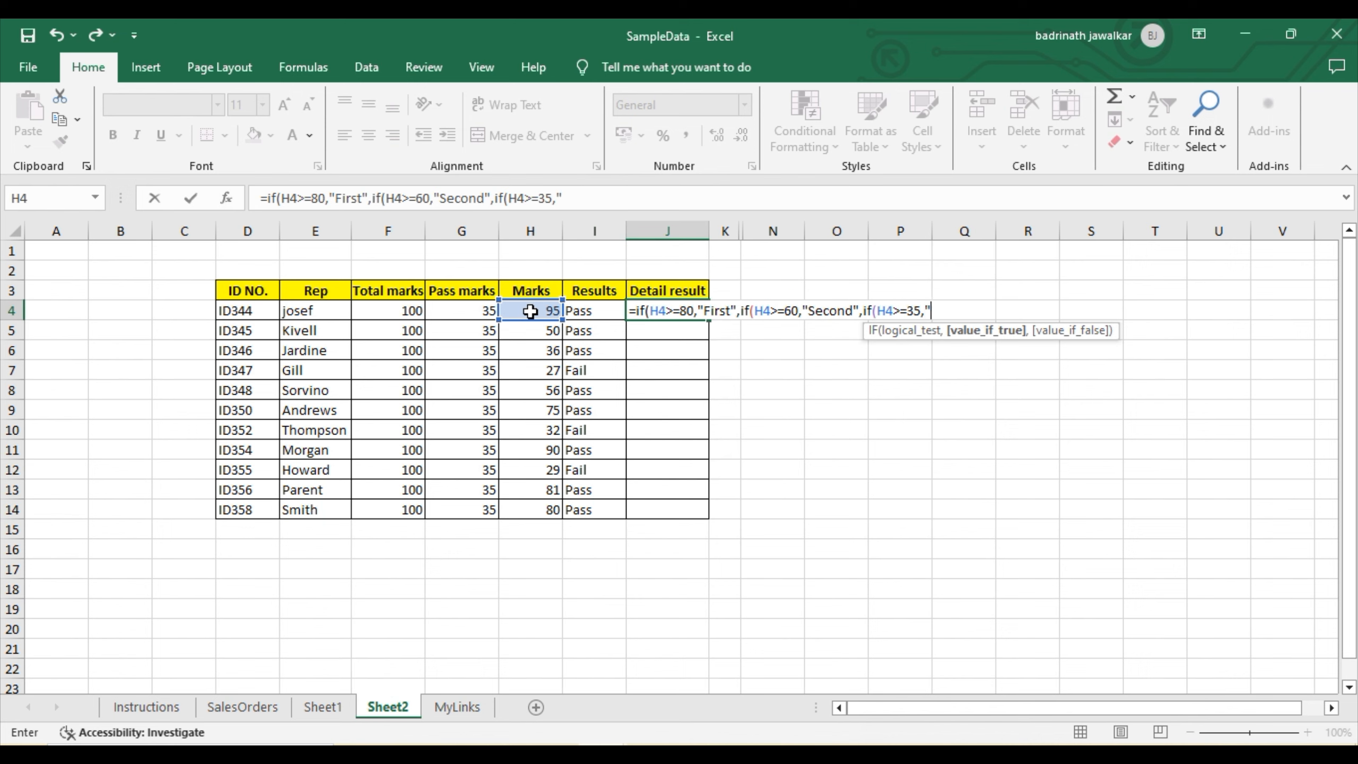
text(Third",)
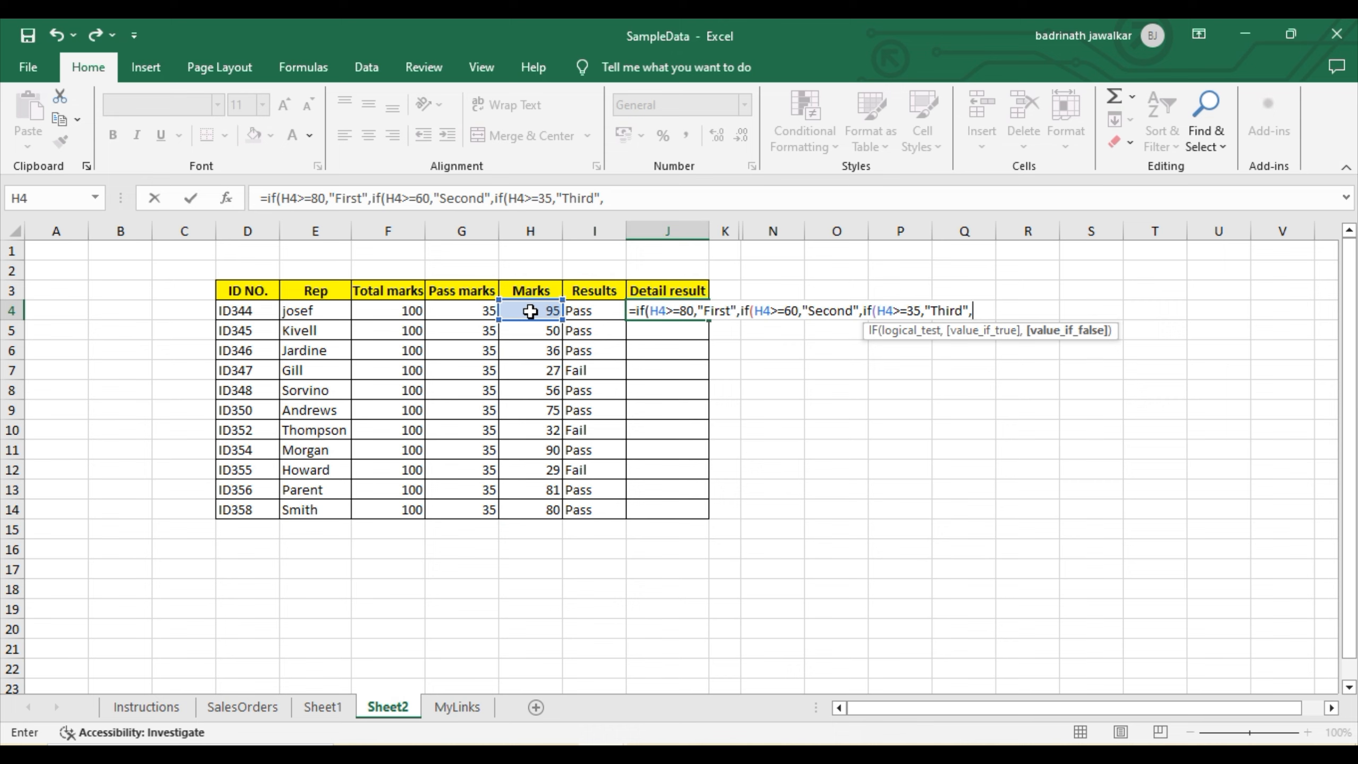
text("Fail")
text())))
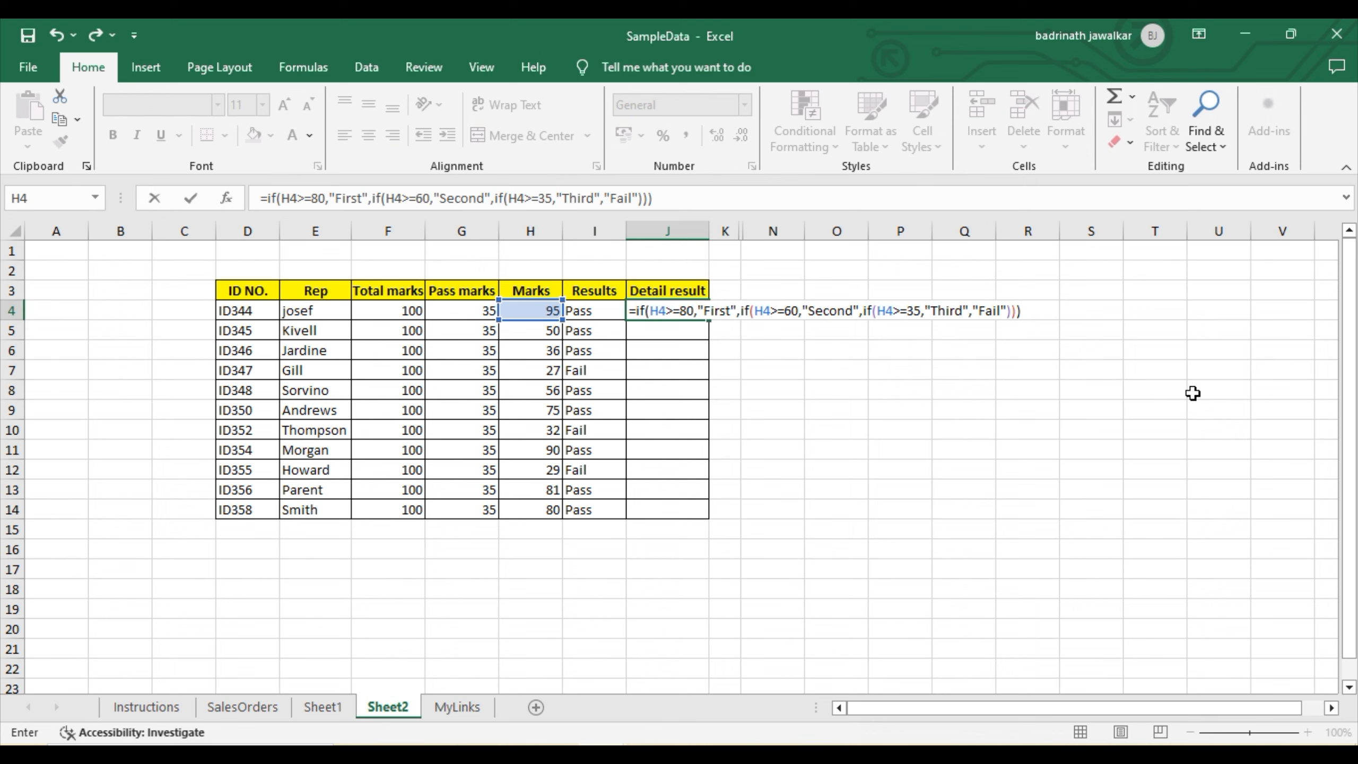
key(Return)
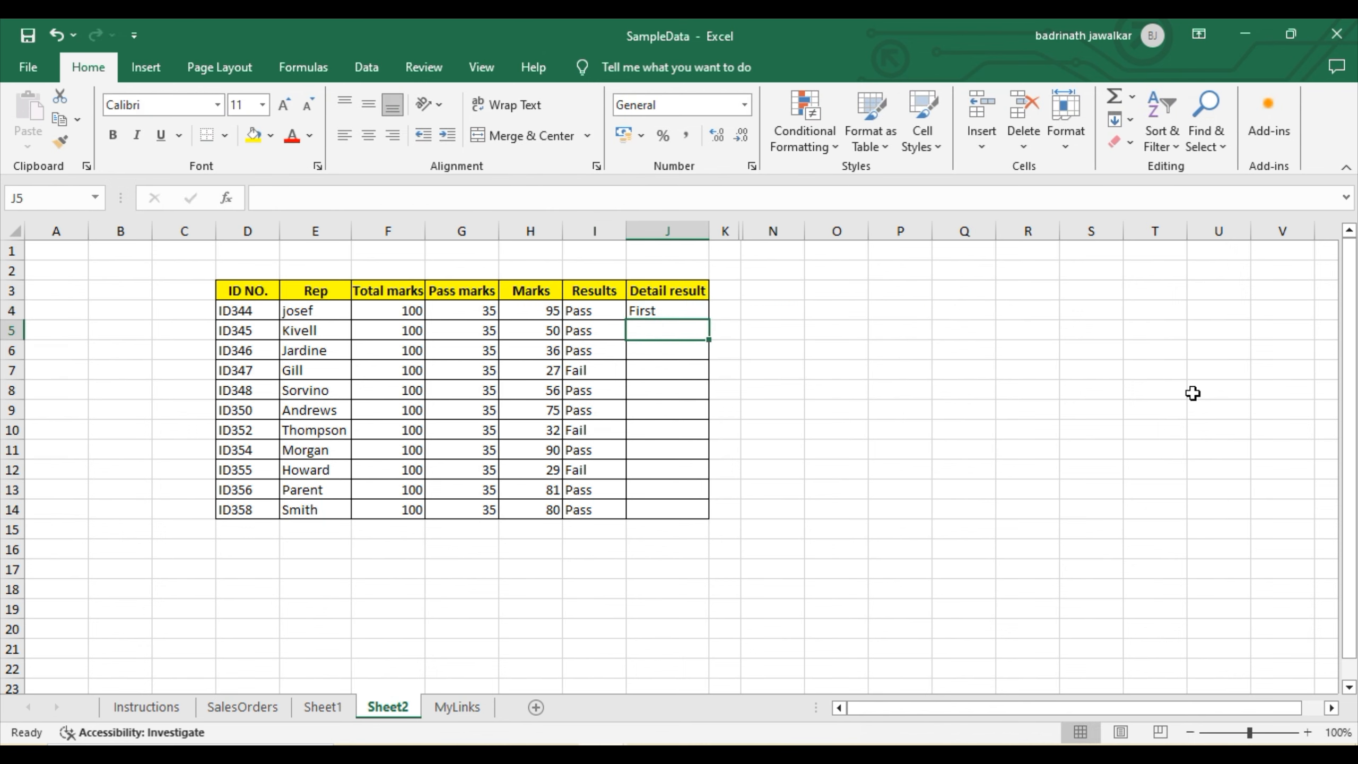
Copy the nested IF formula from J4 down the Detail result column to J14.
key(Up)
key(ctrl+c)
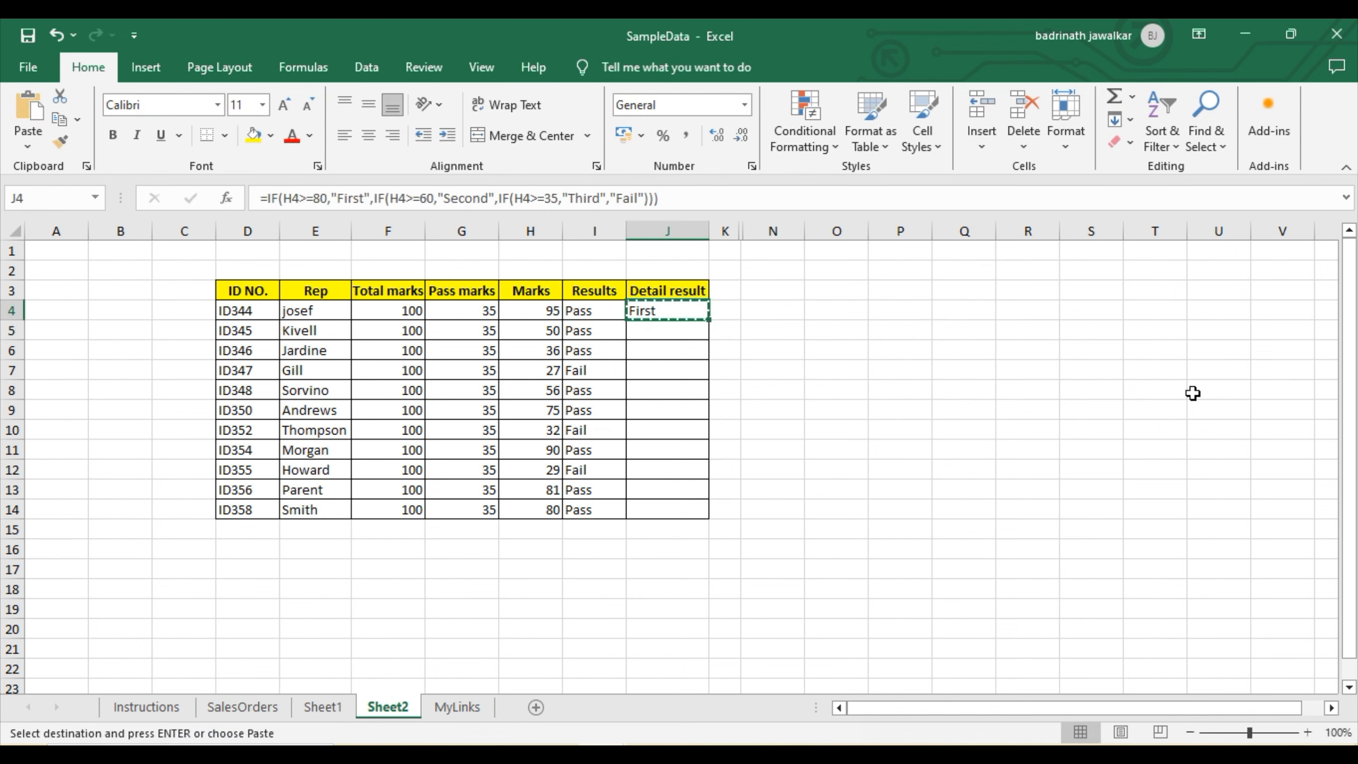
key(Left)
key(ctrl+Down)
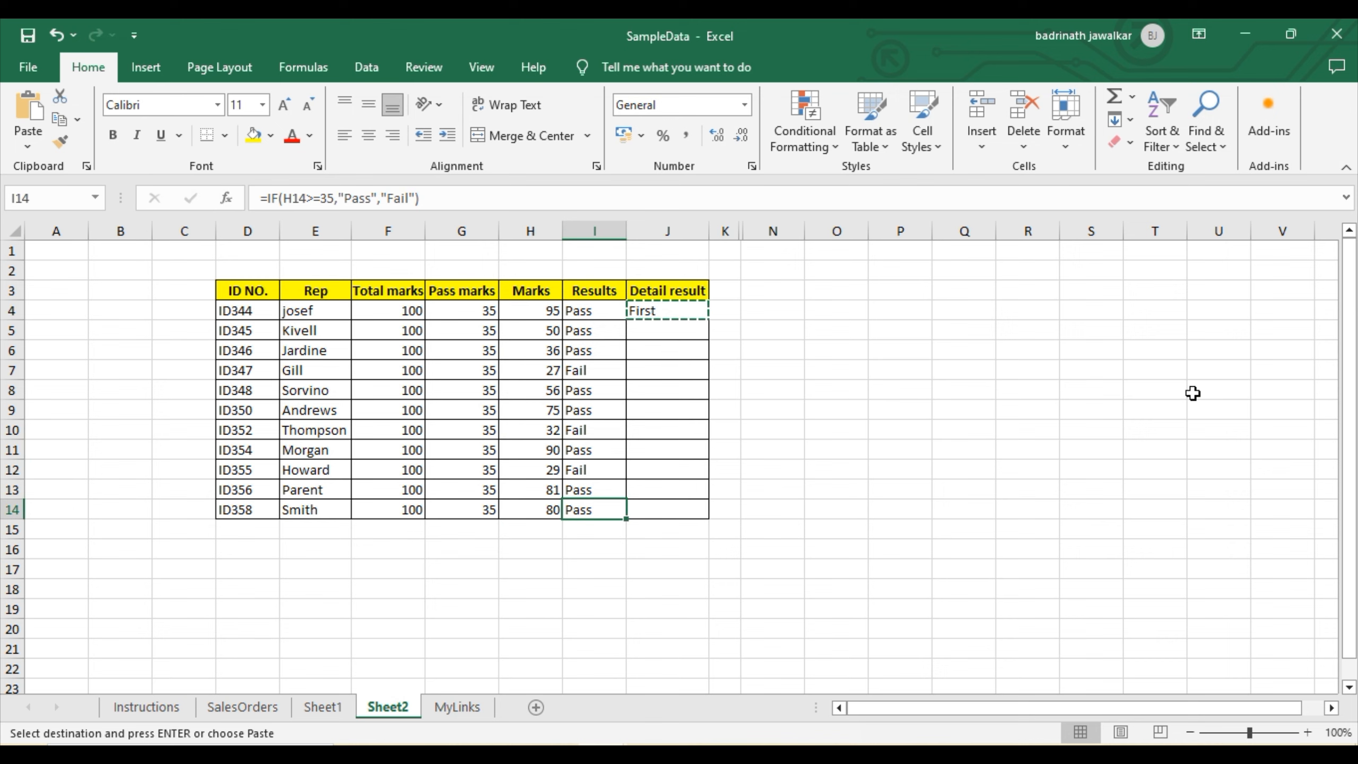
key(Right)
key(ctrl+Up)
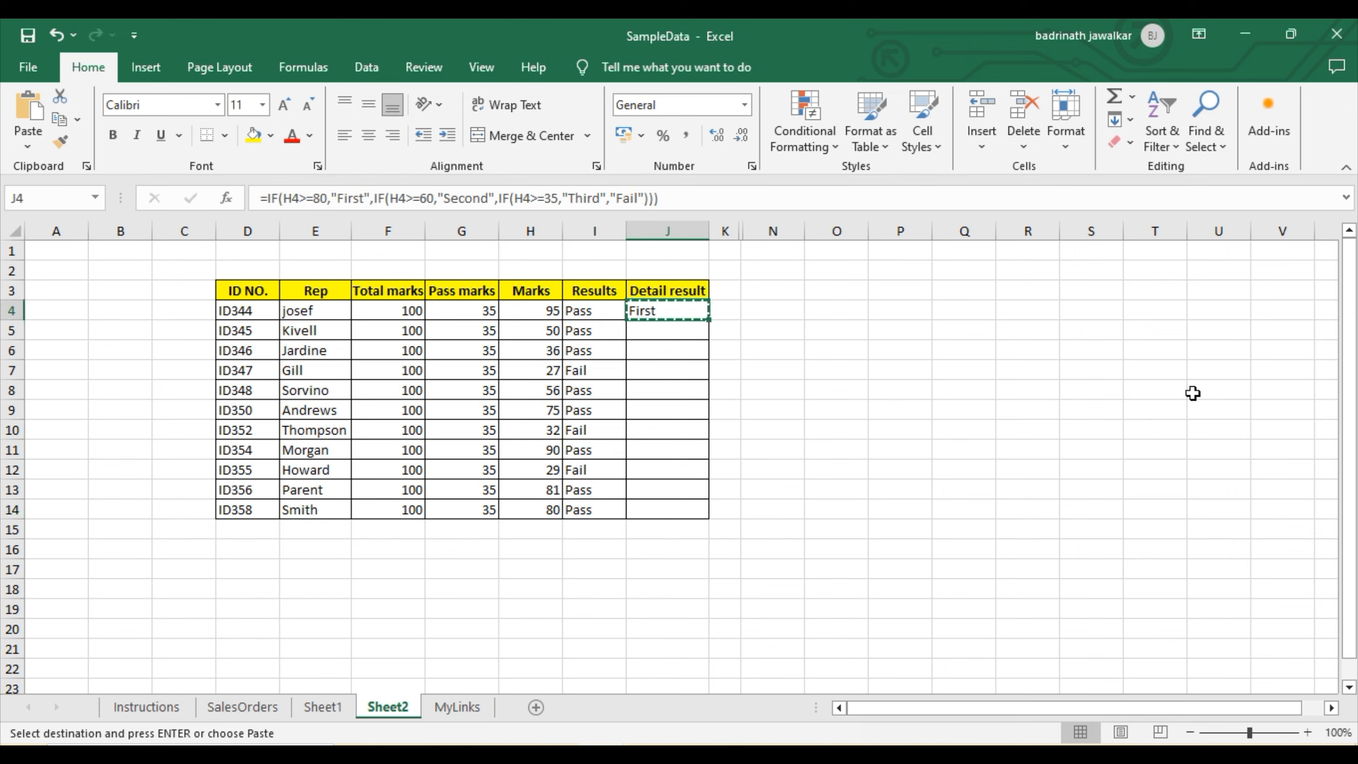
key(Left)
key(ctrl+Down)
key(Right)
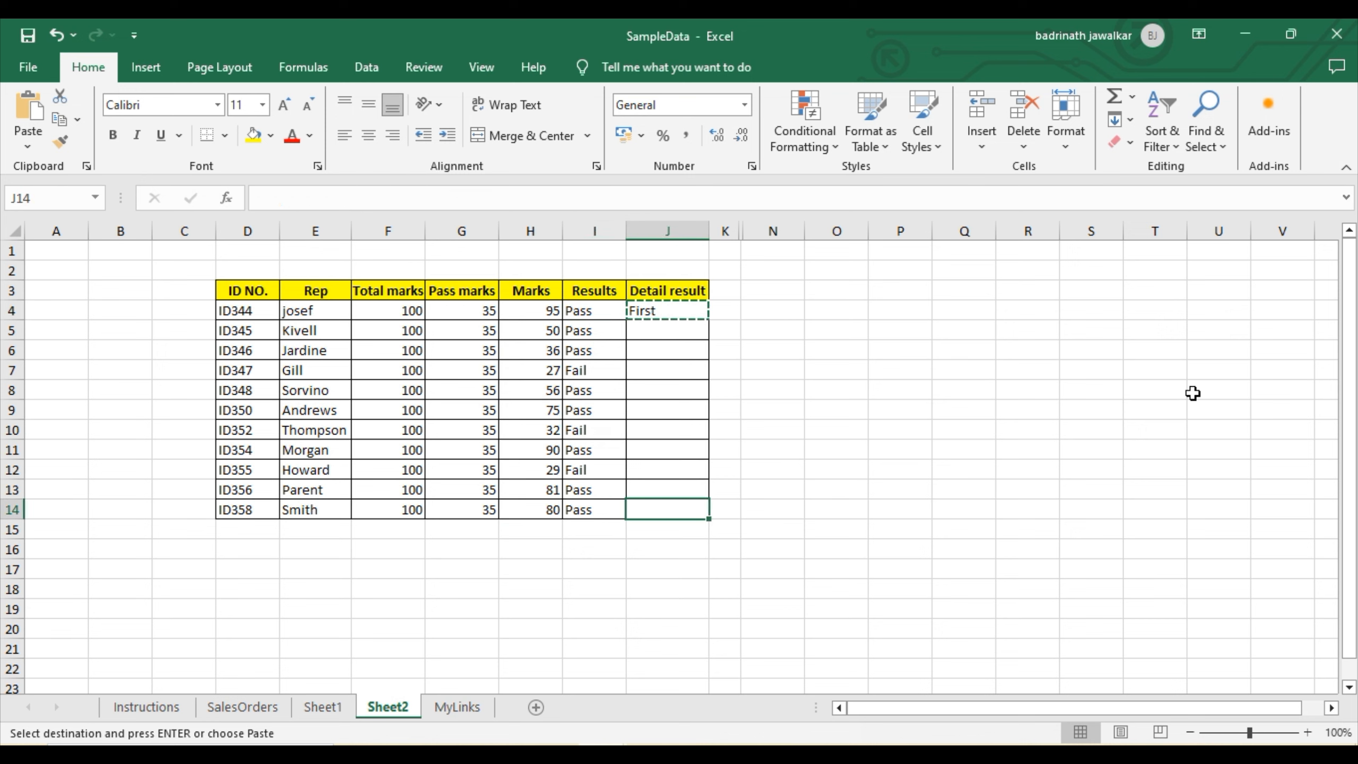
key(ctrl+shift+Up)
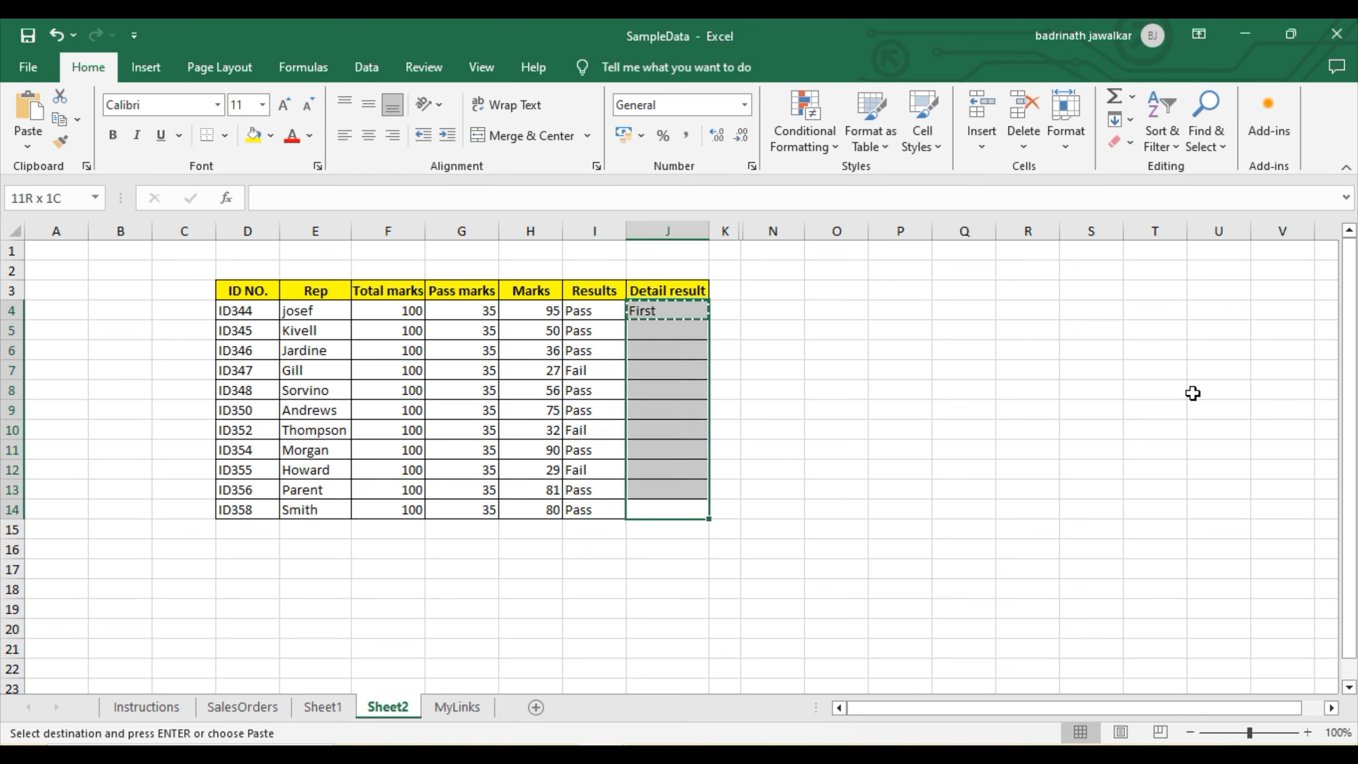
key(Return)
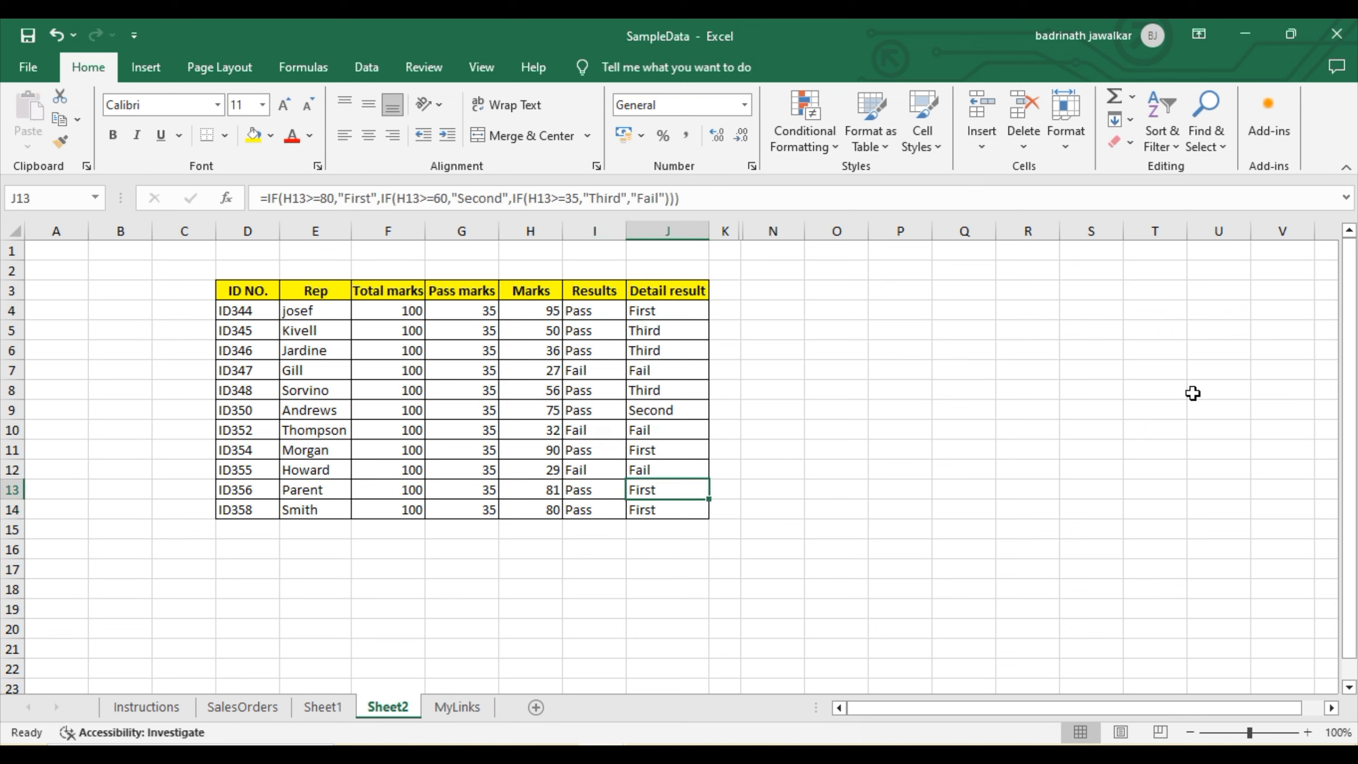
Examine the nested IF formulas and their outcomes down the Detail result column, from J4 to J14.
key(Up)
key(Up)
key(Up)
key(Up)
key(Up)
key(Up)
key(Up)
key(Up)
key(Up)
key(Up)
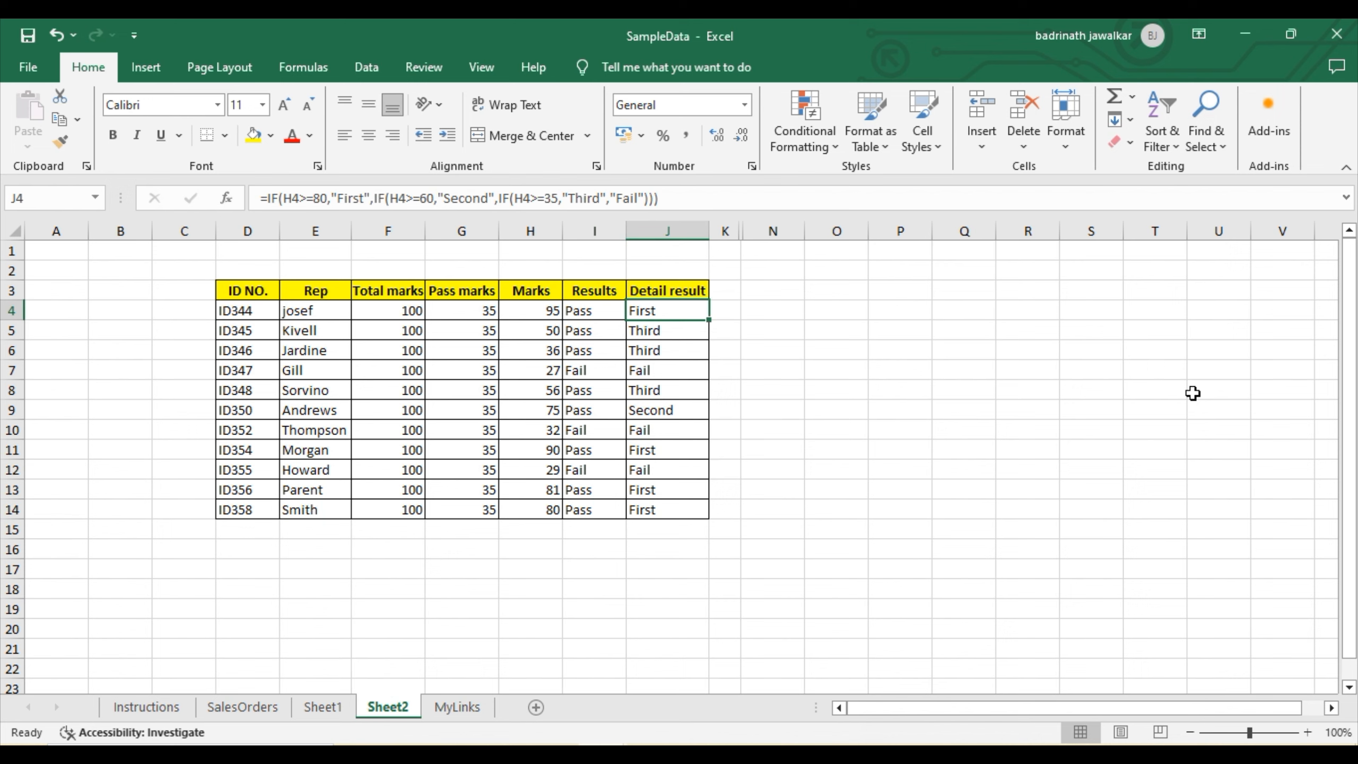
key(Down)
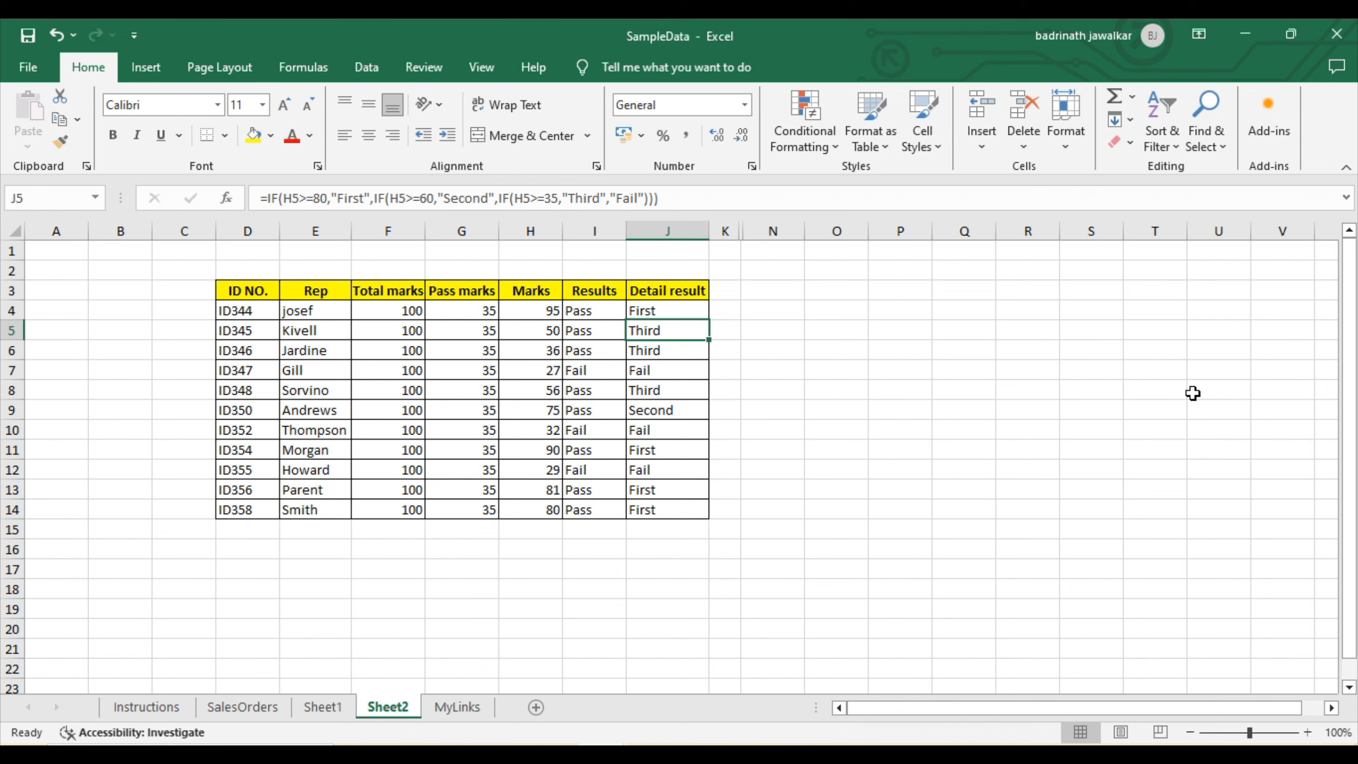
key(Down)
key(Down)
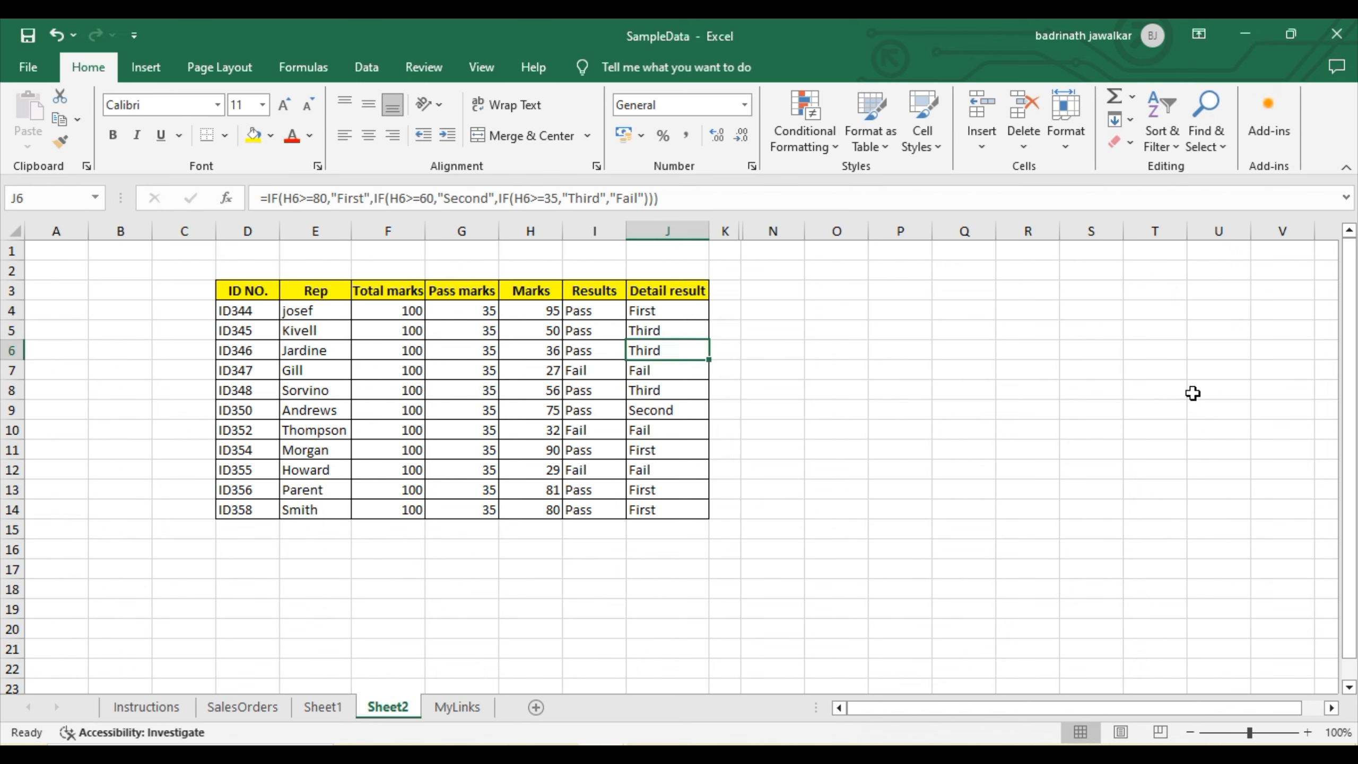
key(Left)
key(Left)
key(Right)
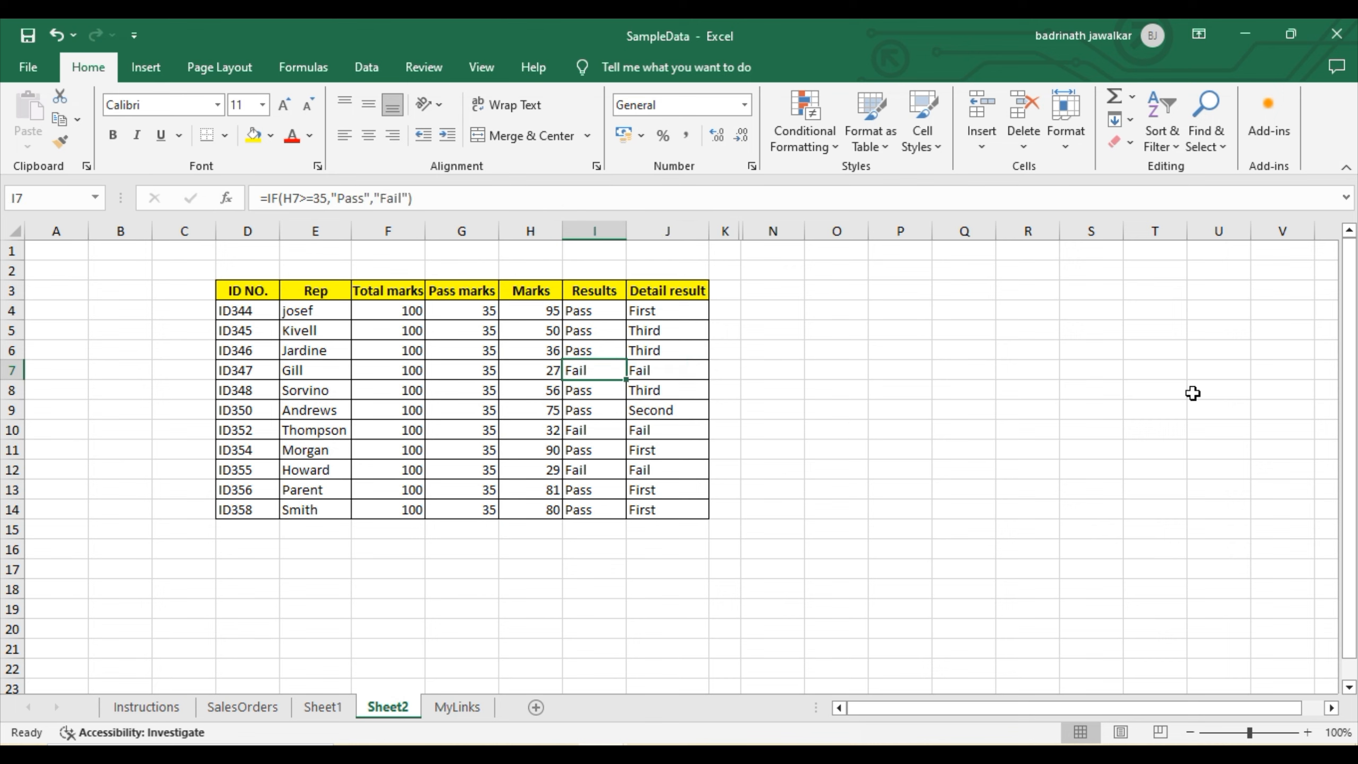
key(Right)
key(Down)
key(Down)
key(Down)
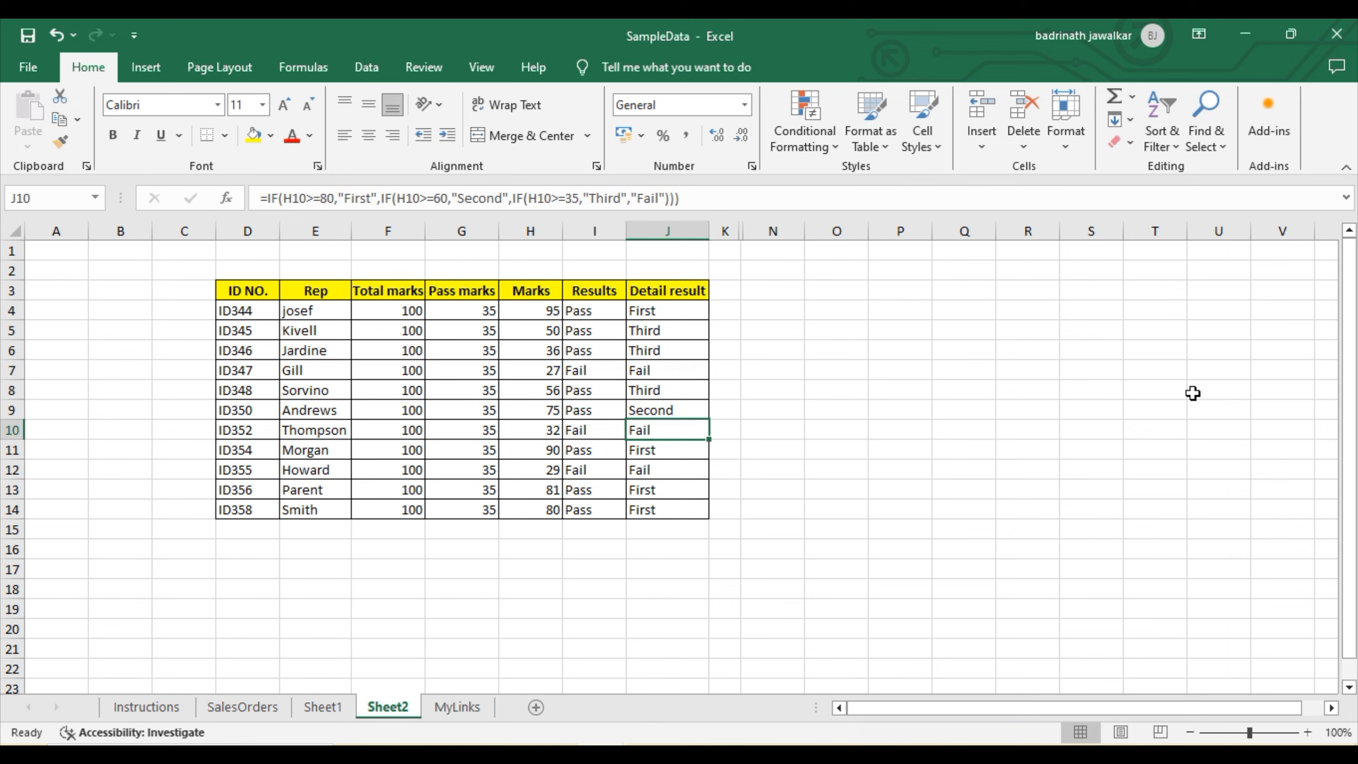
key(Down)
key(Down)
key(Down)
key(Down)
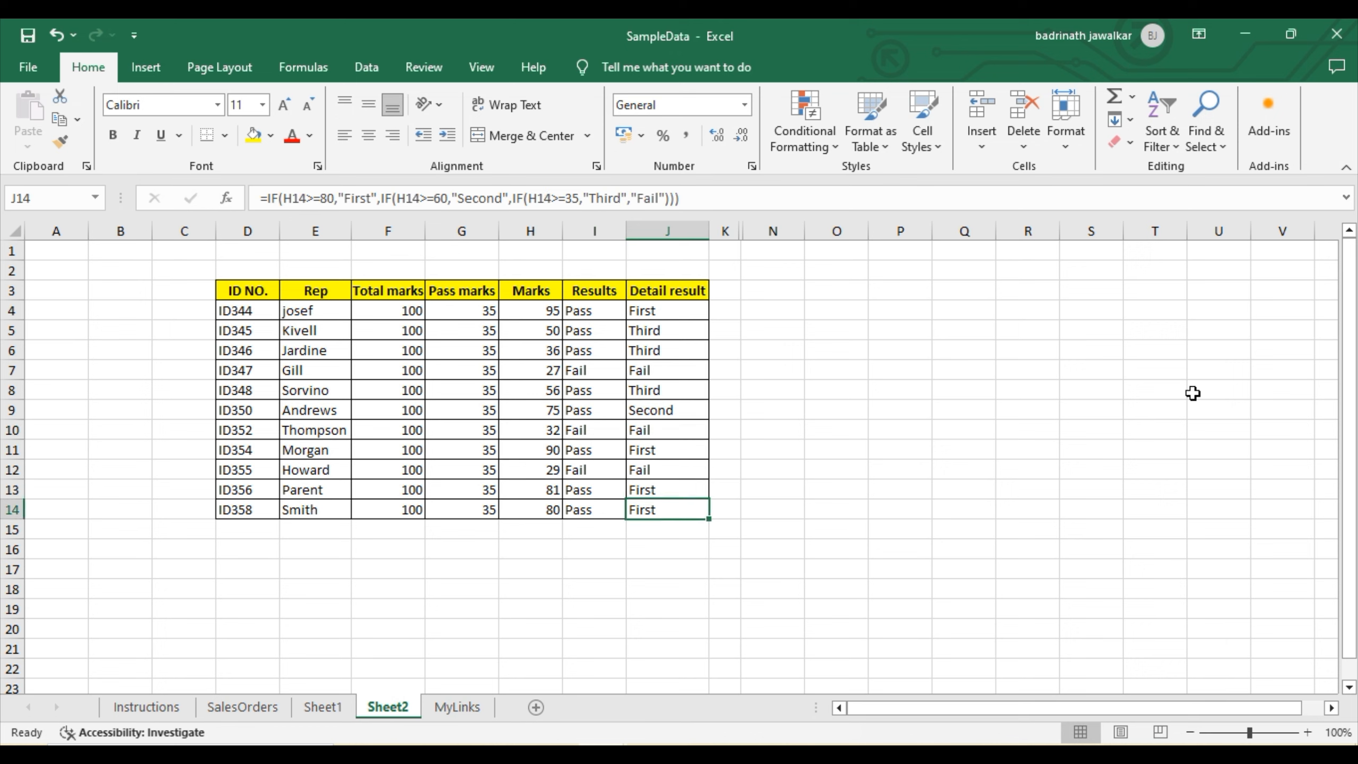
Compare the Pass/Fail formulas in Results with the nested IF formulas in Detail result for rows 4 to 9.
key(Up)
key(Up)
key(Up)
key(Up)
key(Up)
key(Up)
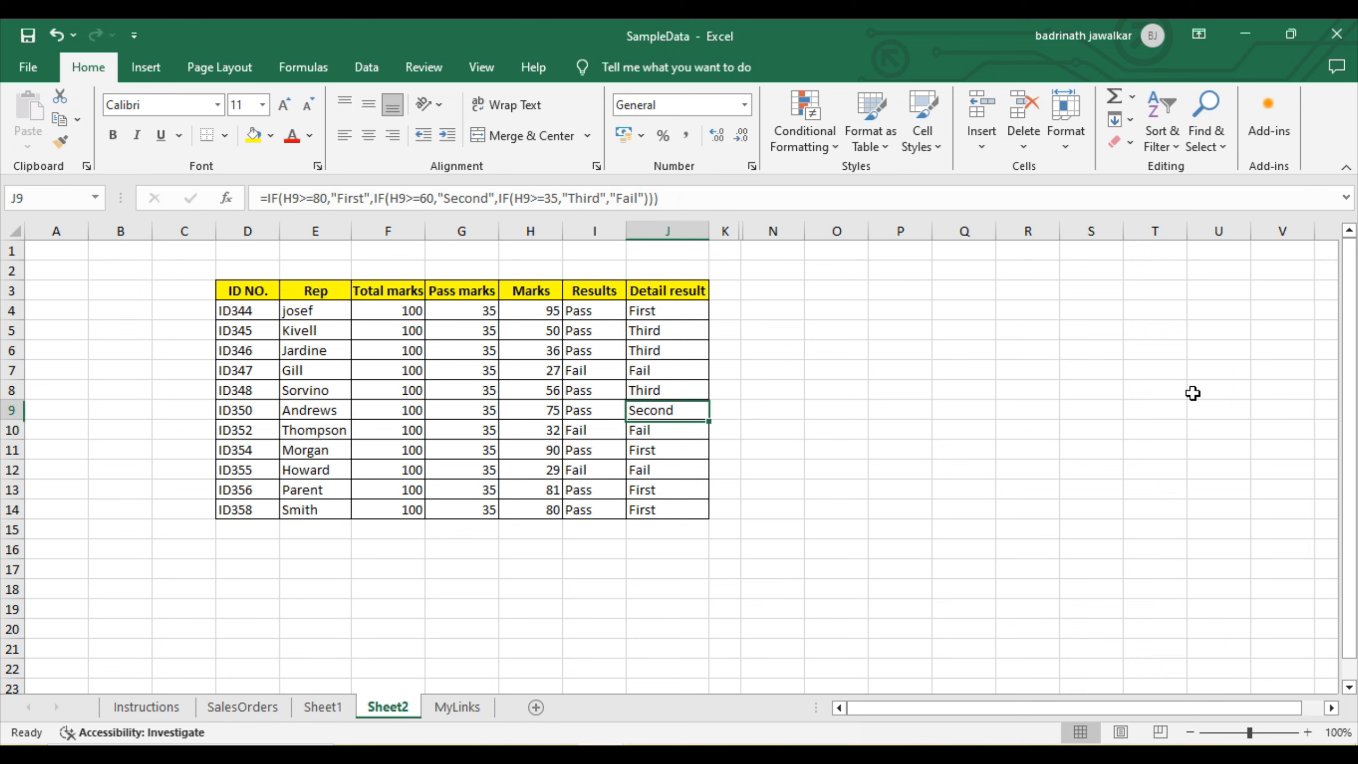
key(Left)
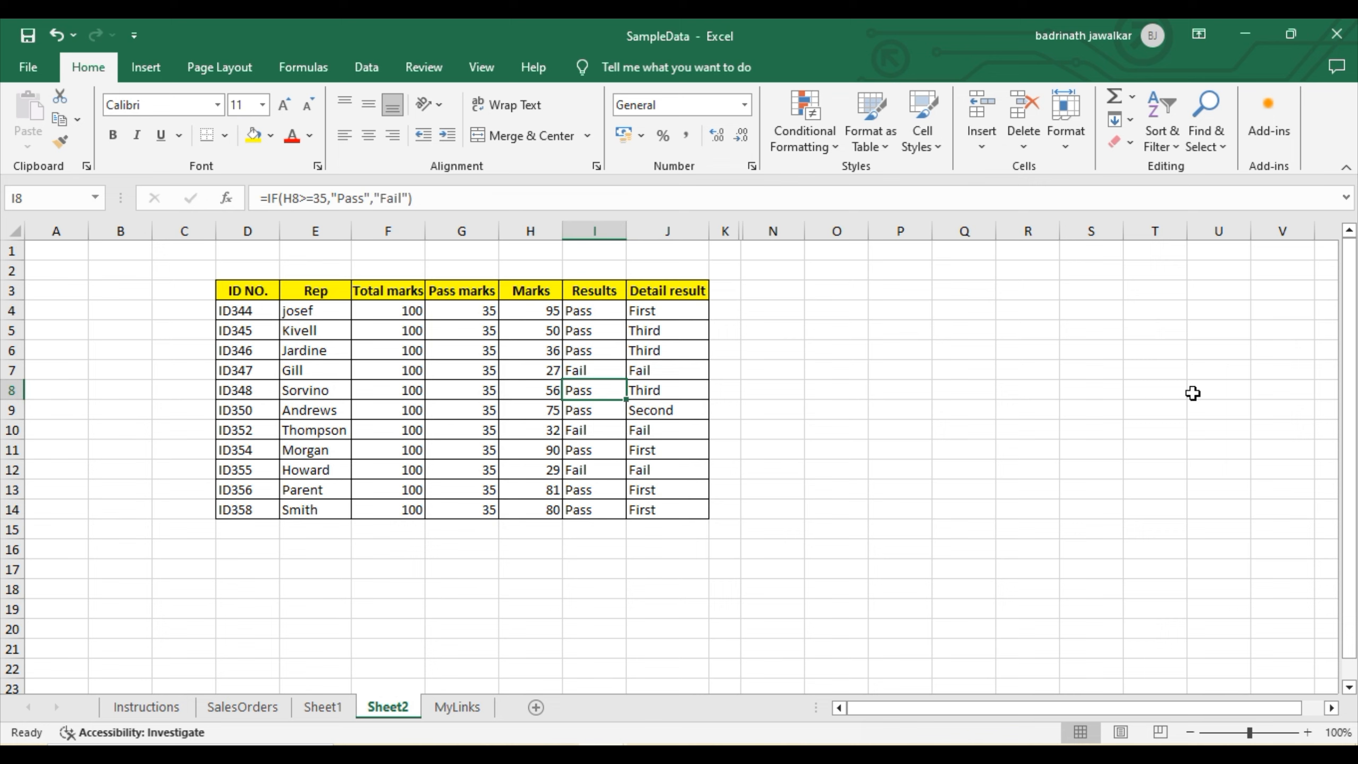
key(Up)
key(Up)
key(Up)
key(Up)
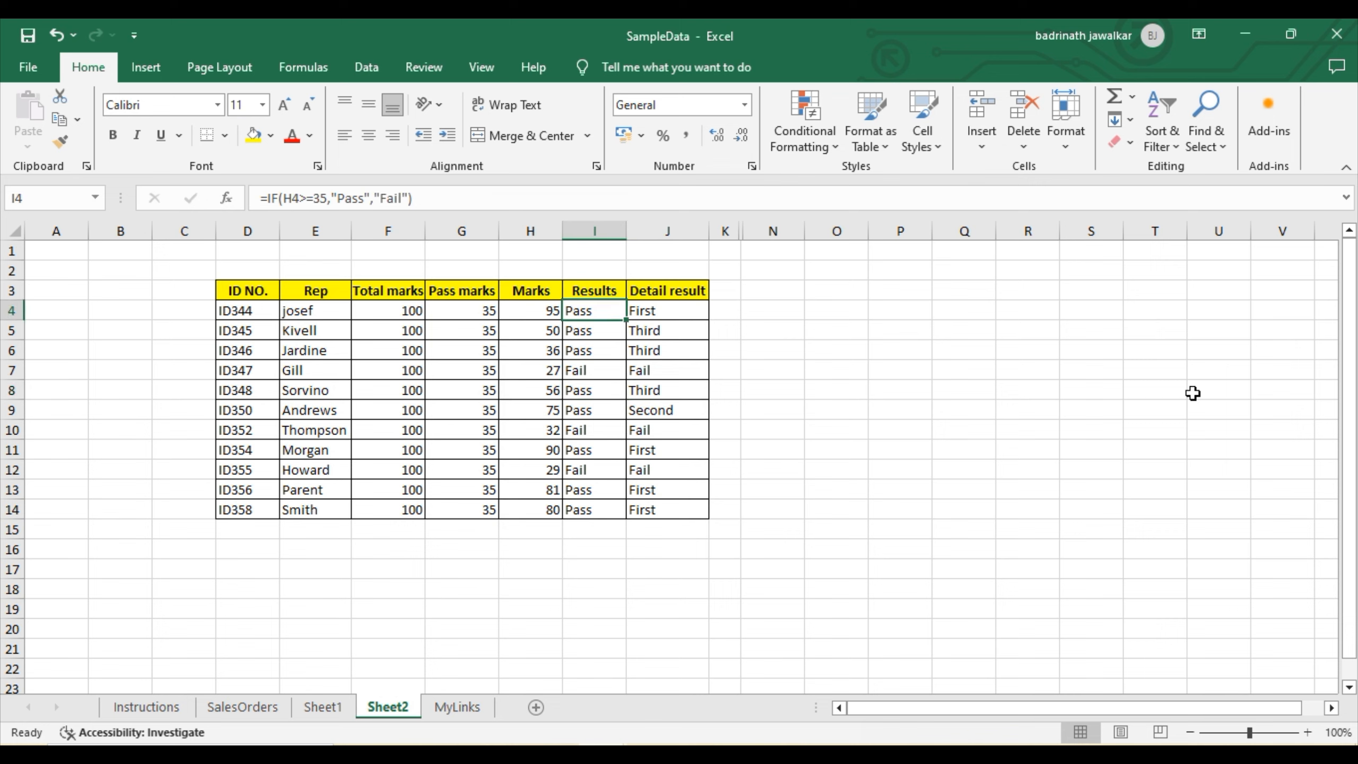
key(Down)
key(Right)
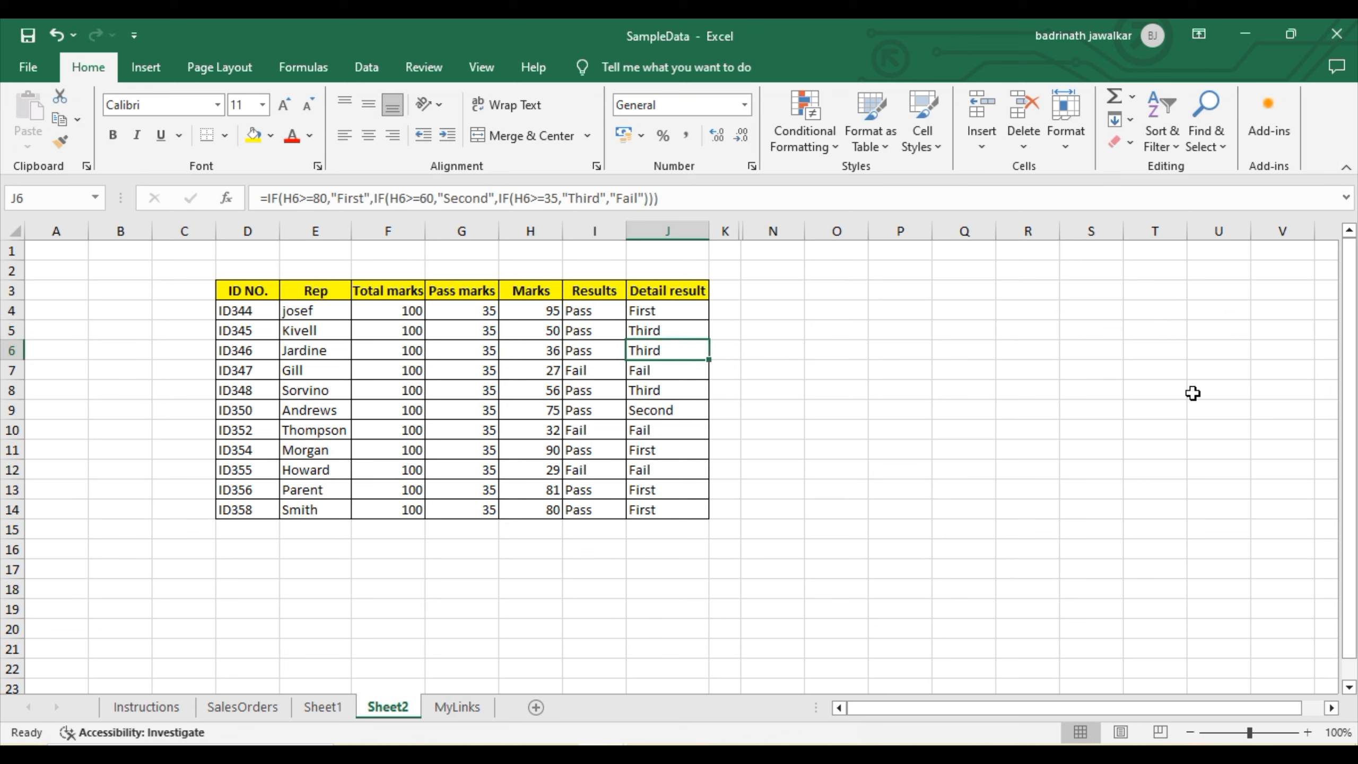
key(Up)
key(Down)
key(Down)
key(Down)
key(Down)
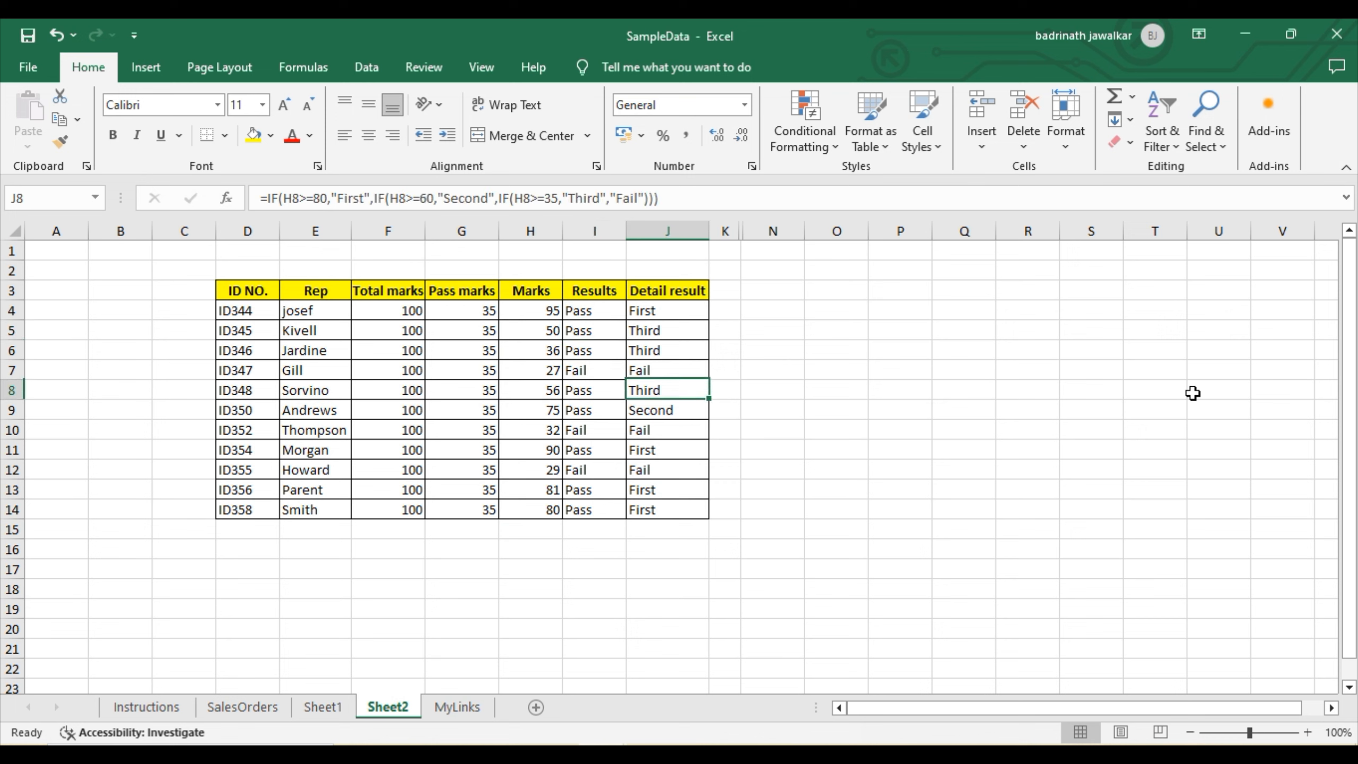